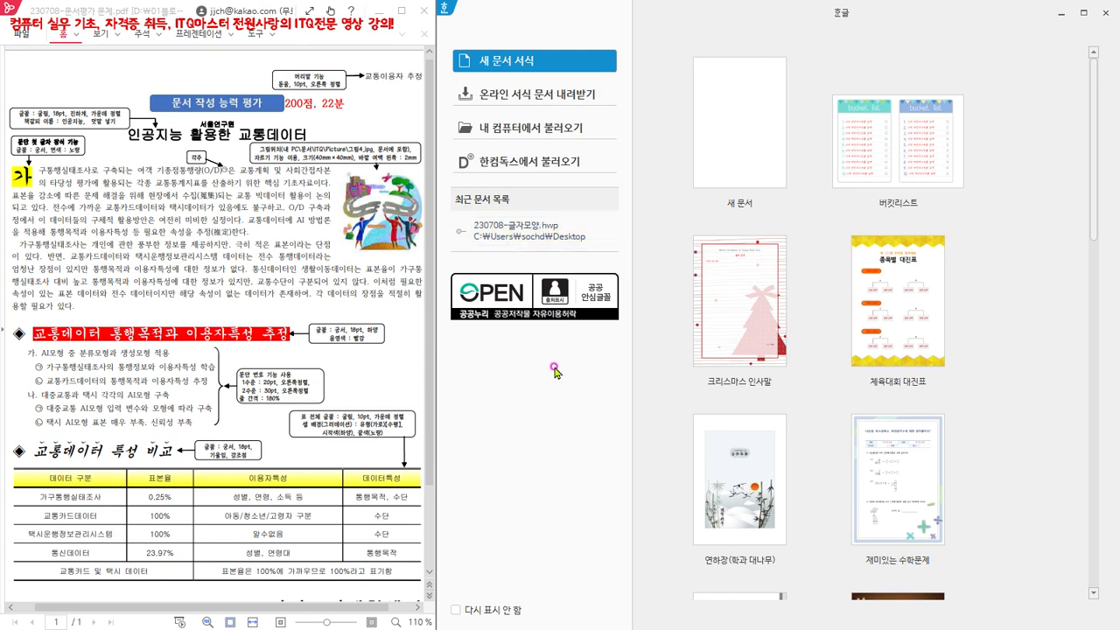
Open the file 230708-글자모양 from the desktop folder (바탕 화면)
left_click(522, 129)
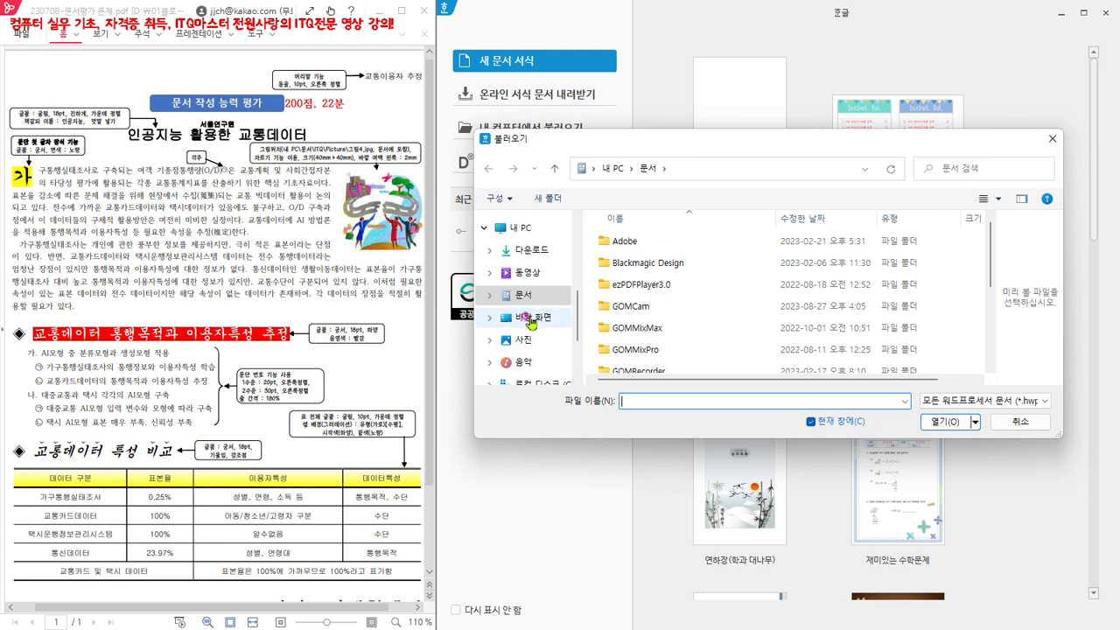
left_click(529, 320)
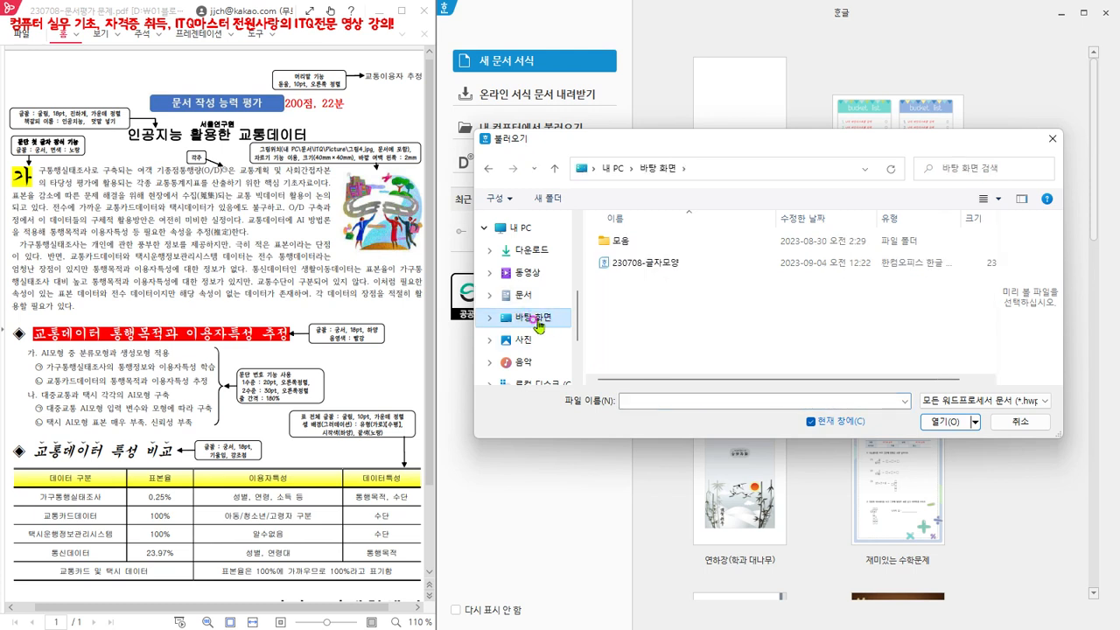
left_click(658, 266)
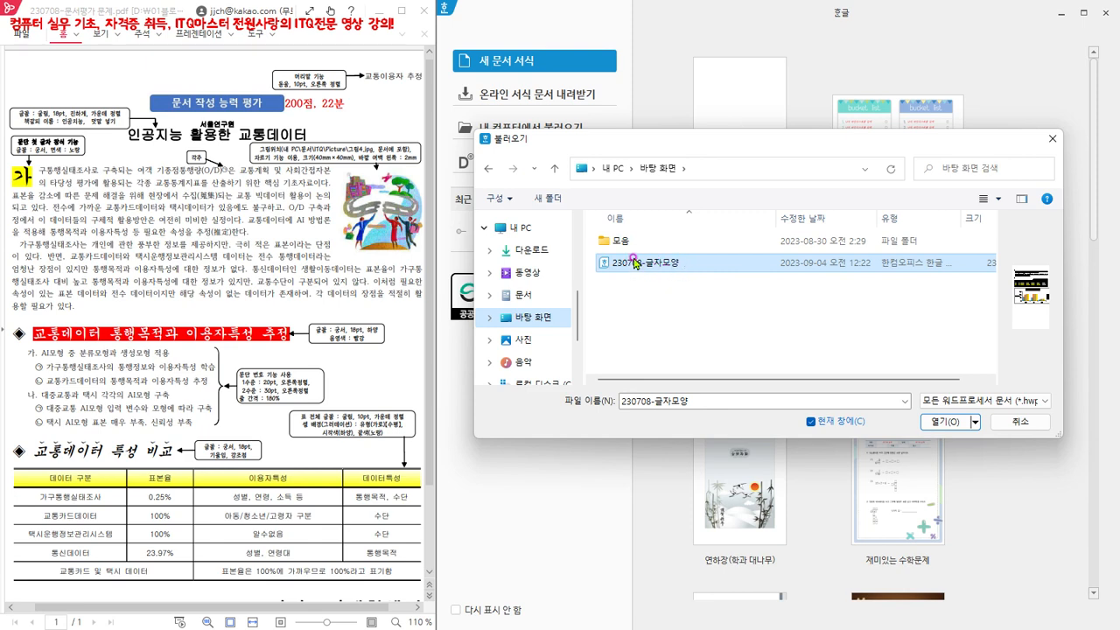
left_click(940, 422)
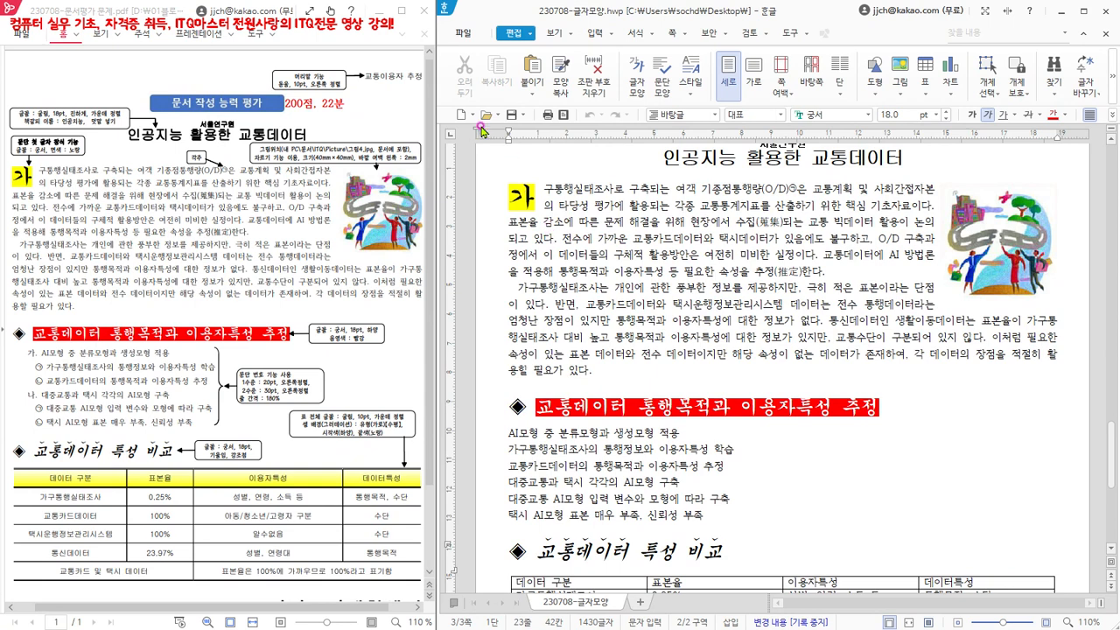
left_click(484, 117)
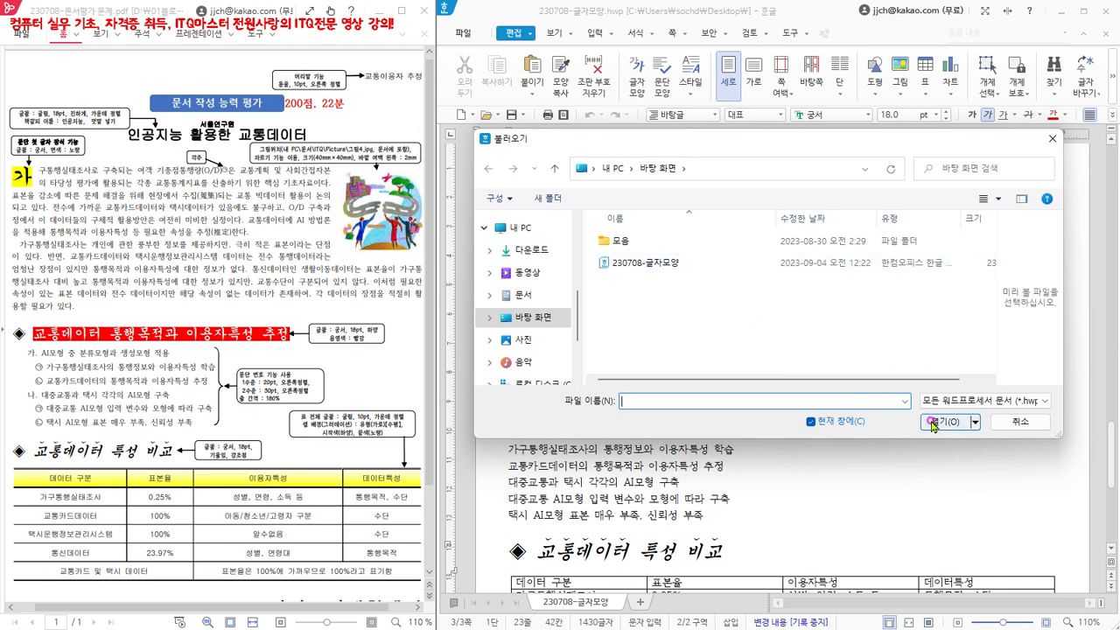
left_click(1021, 423)
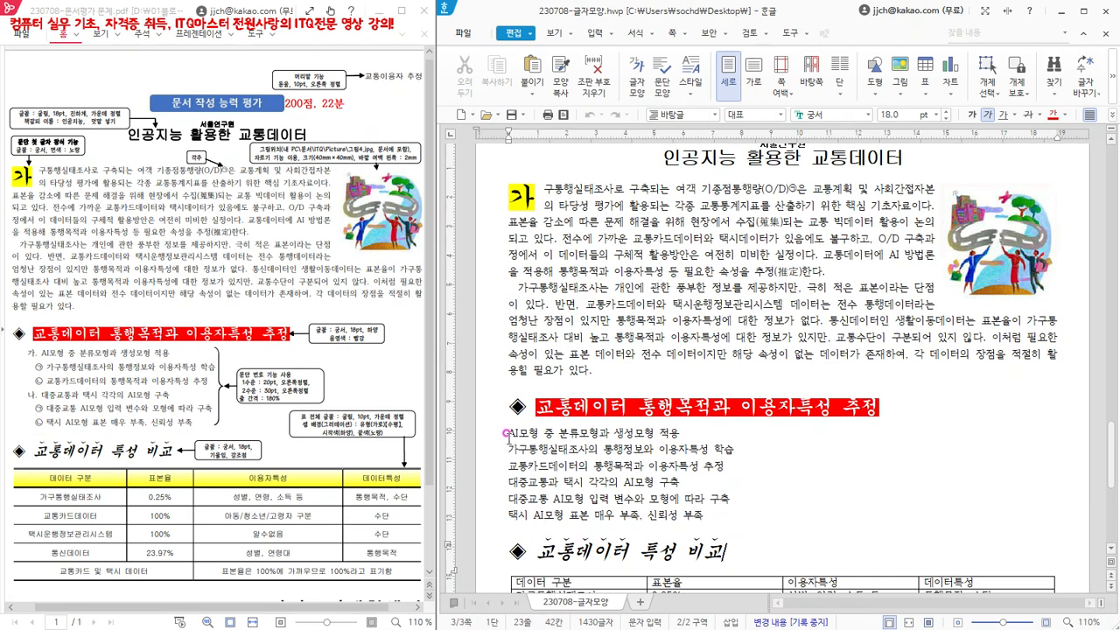
Select the six body lines under the heading 교통데이터 통행목적과 이용자특성 추정
left_click_drag(505, 433, 531, 514)
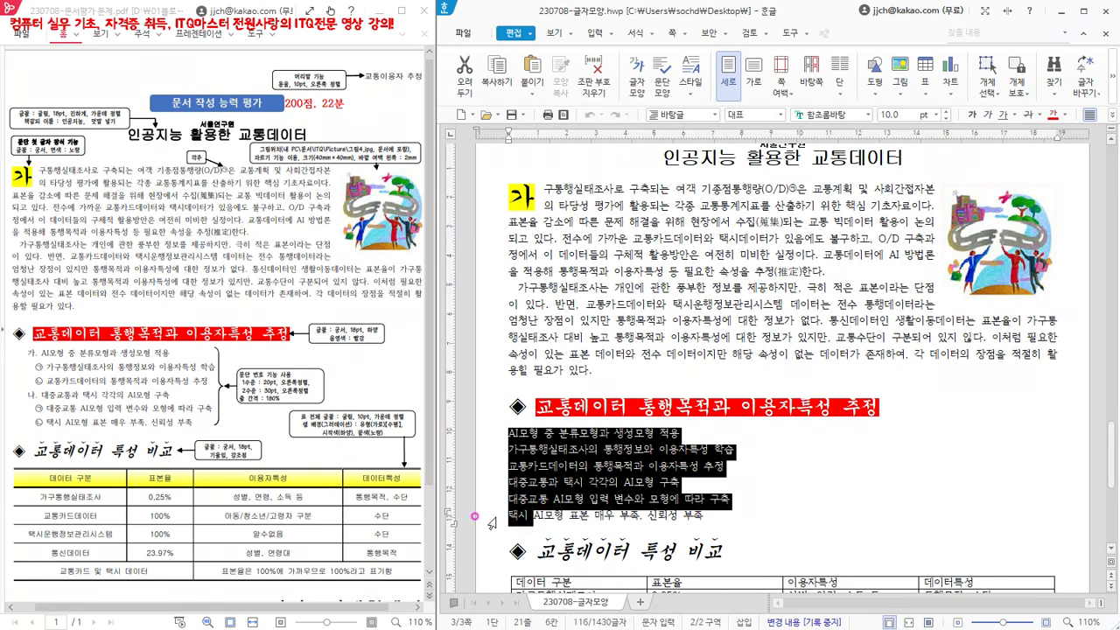
left_click(507, 447)
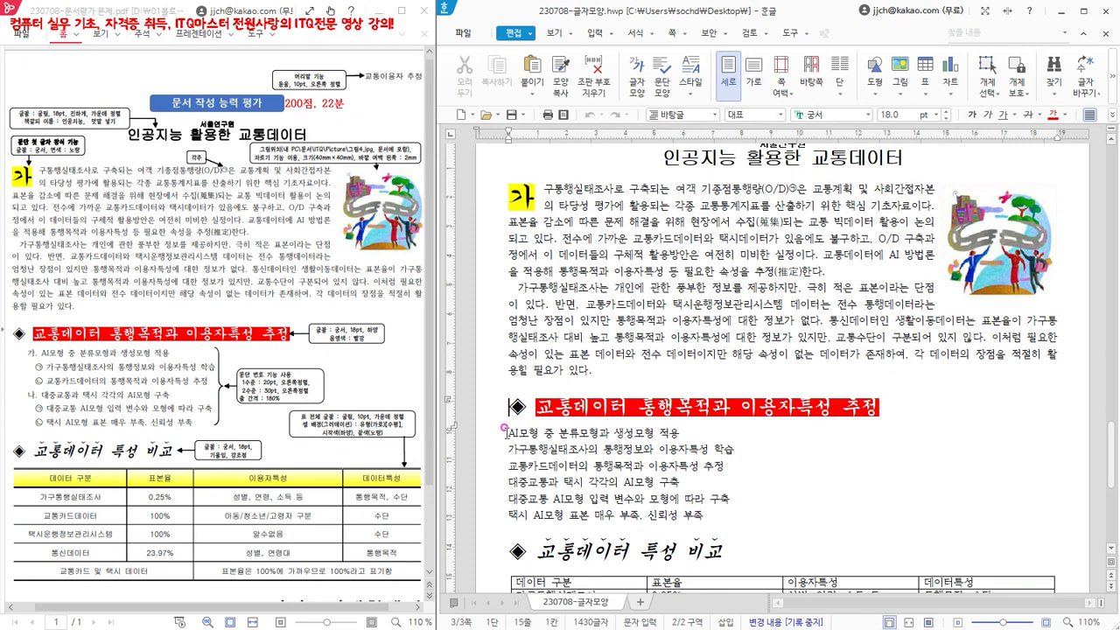
left_click(528, 466, "shift")
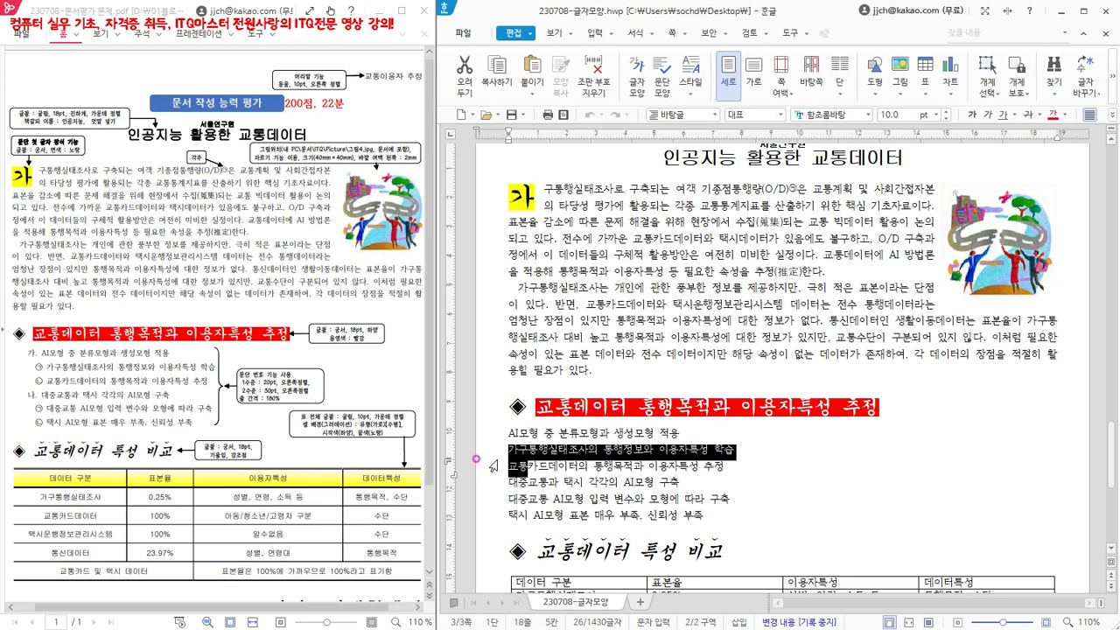
left_click(560, 466)
left_click_drag(508, 432, 734, 524)
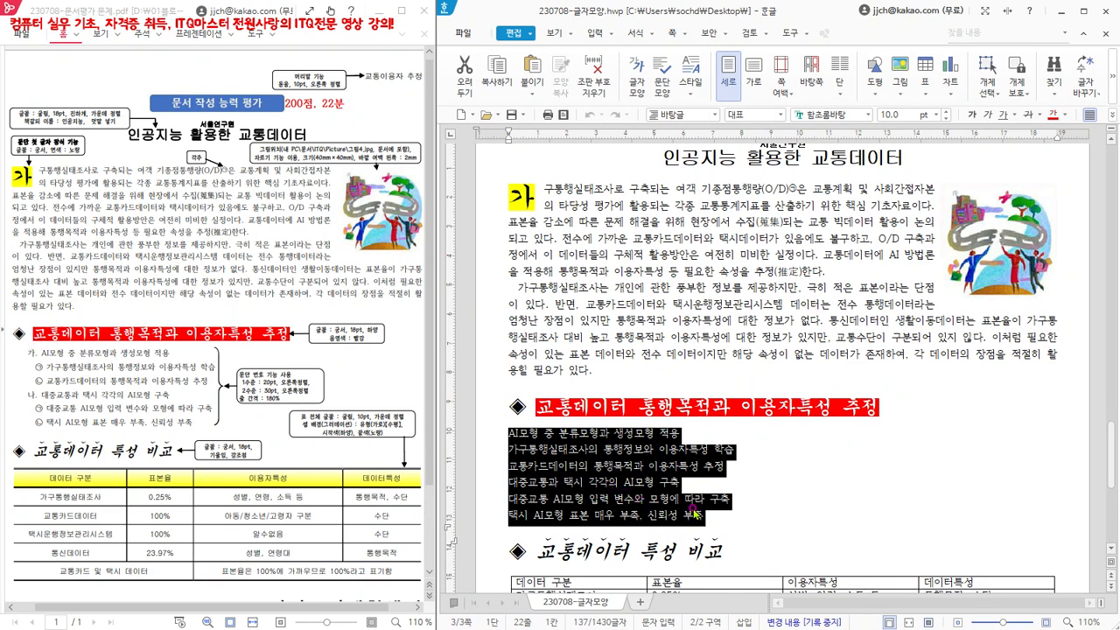
left_click(636, 35)
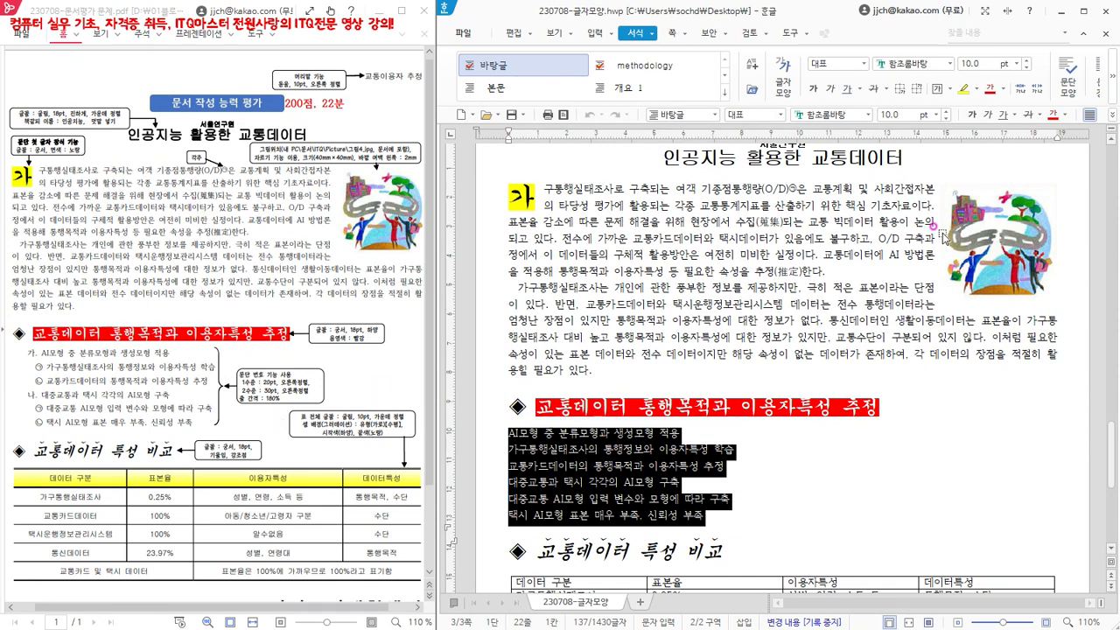
left_click(1113, 84)
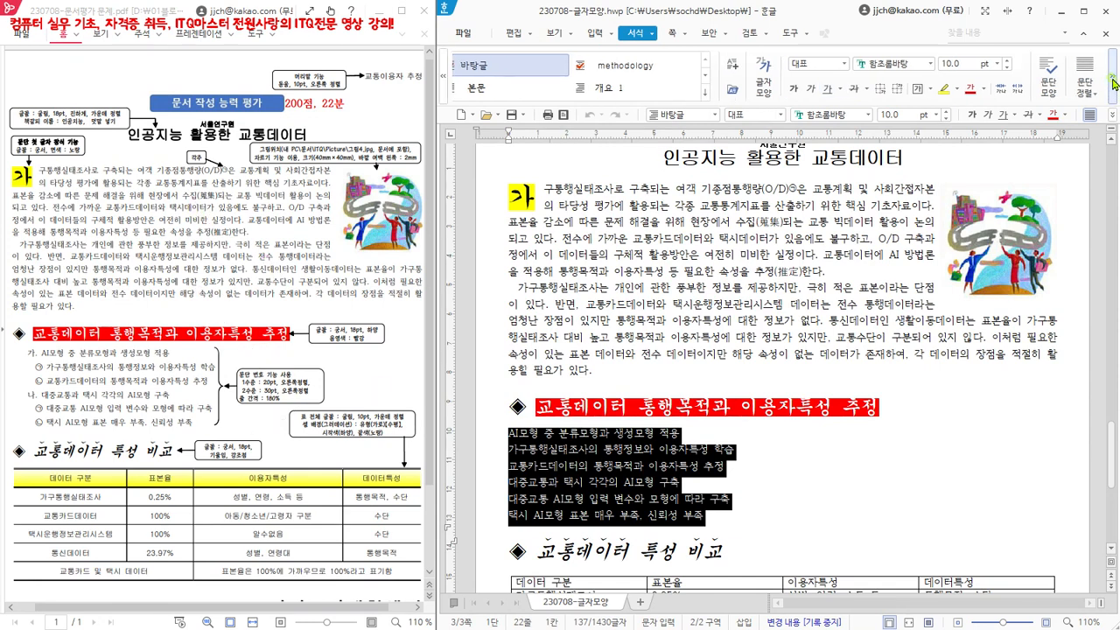
left_click(1113, 82)
left_click(1113, 82)
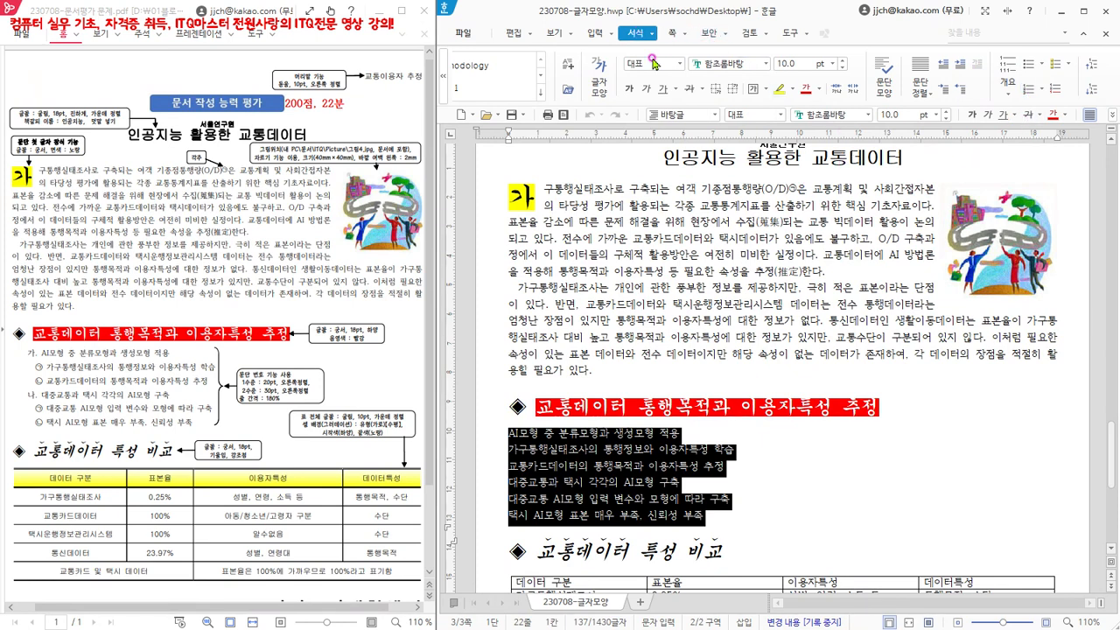
left_click(1042, 88)
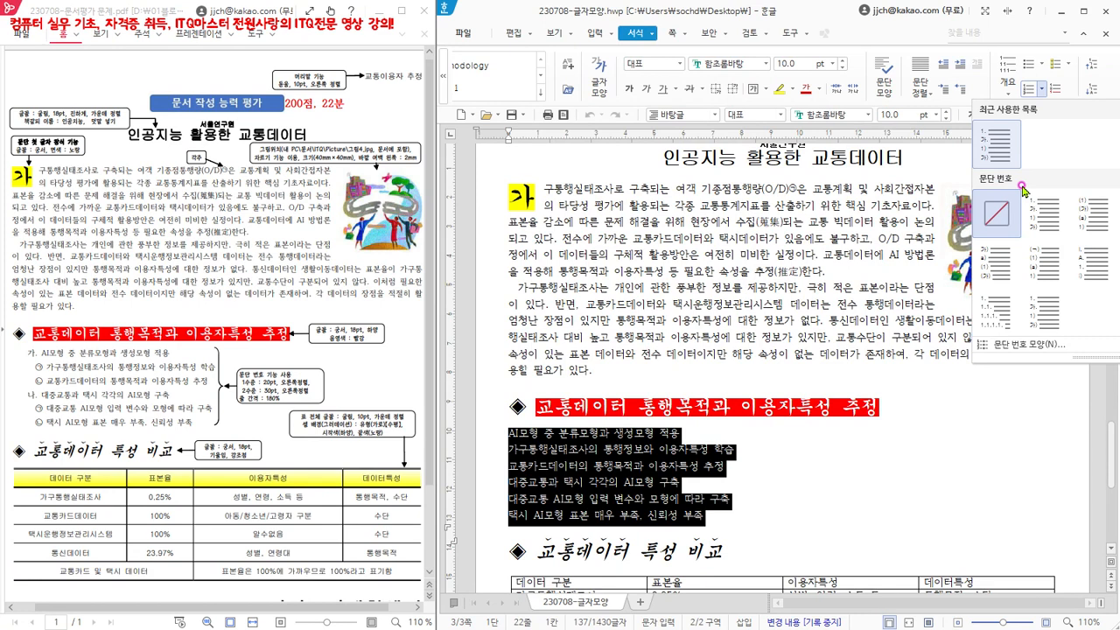
left_click(631, 35)
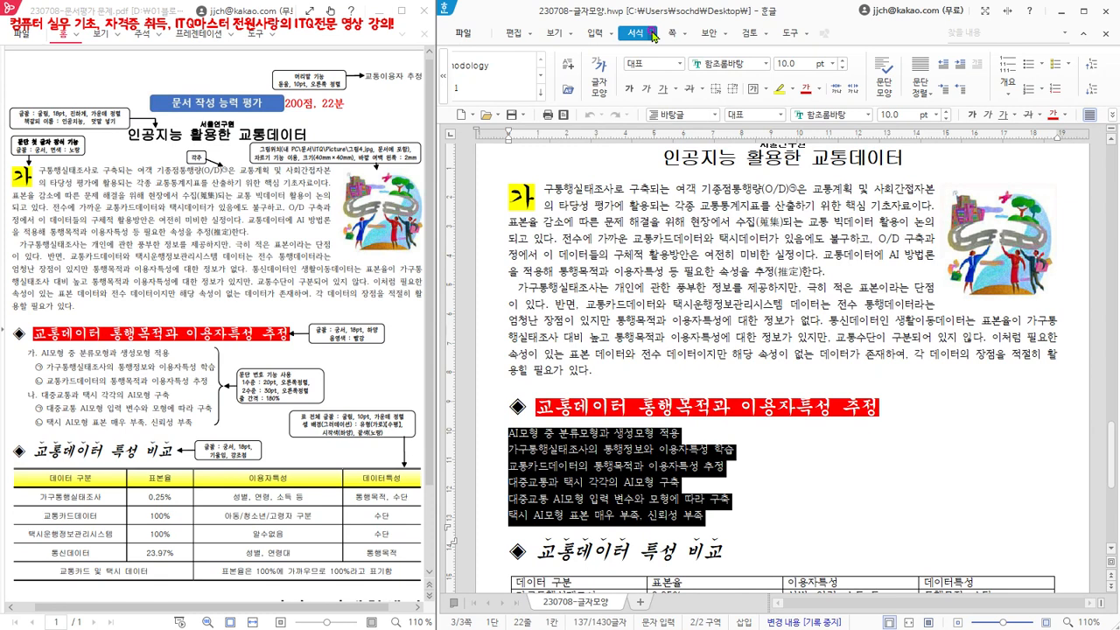
left_click(652, 35)
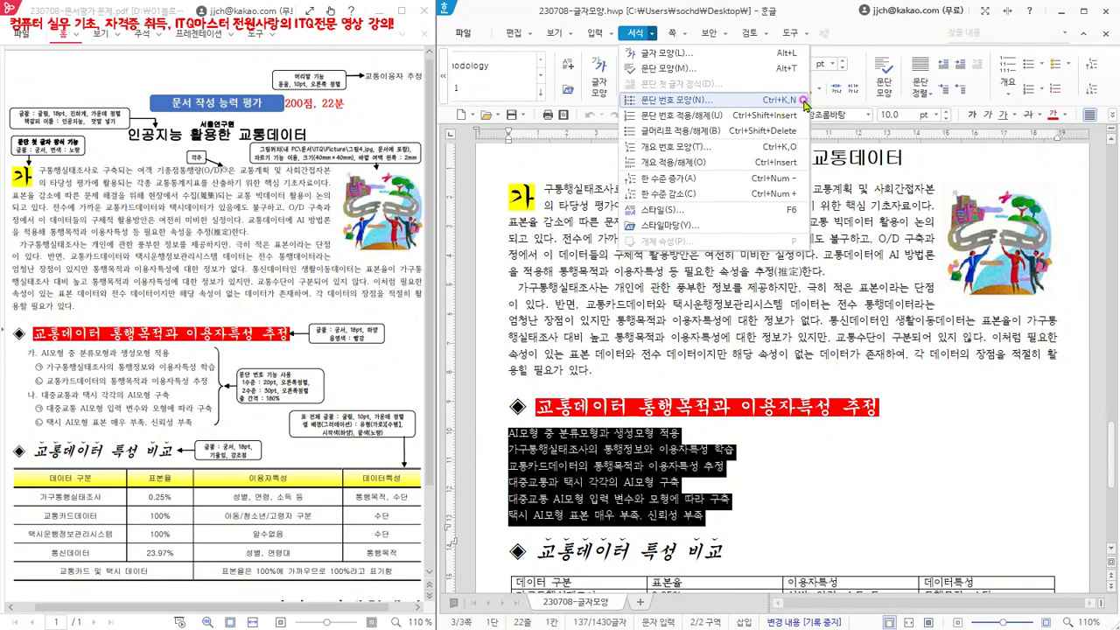
left_click(627, 35)
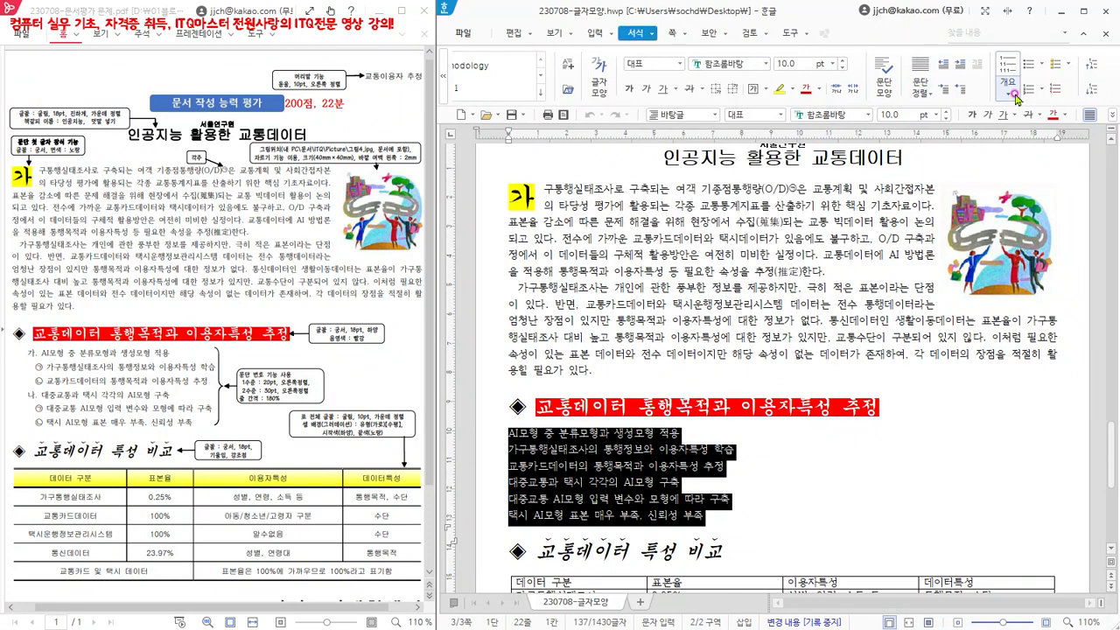
left_click(653, 33)
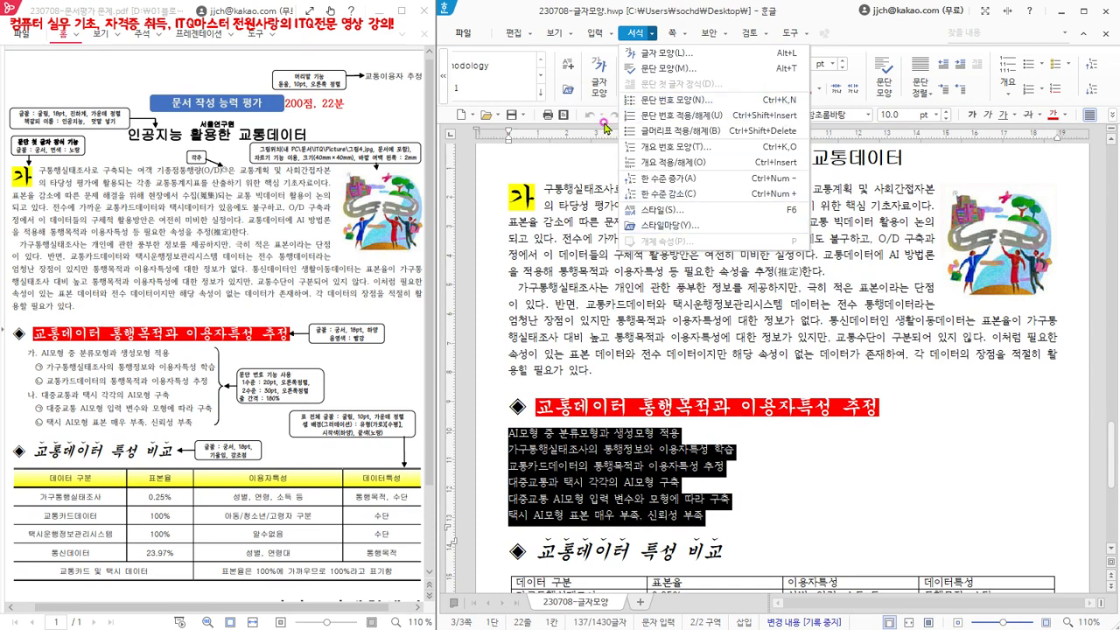
left_click(514, 21)
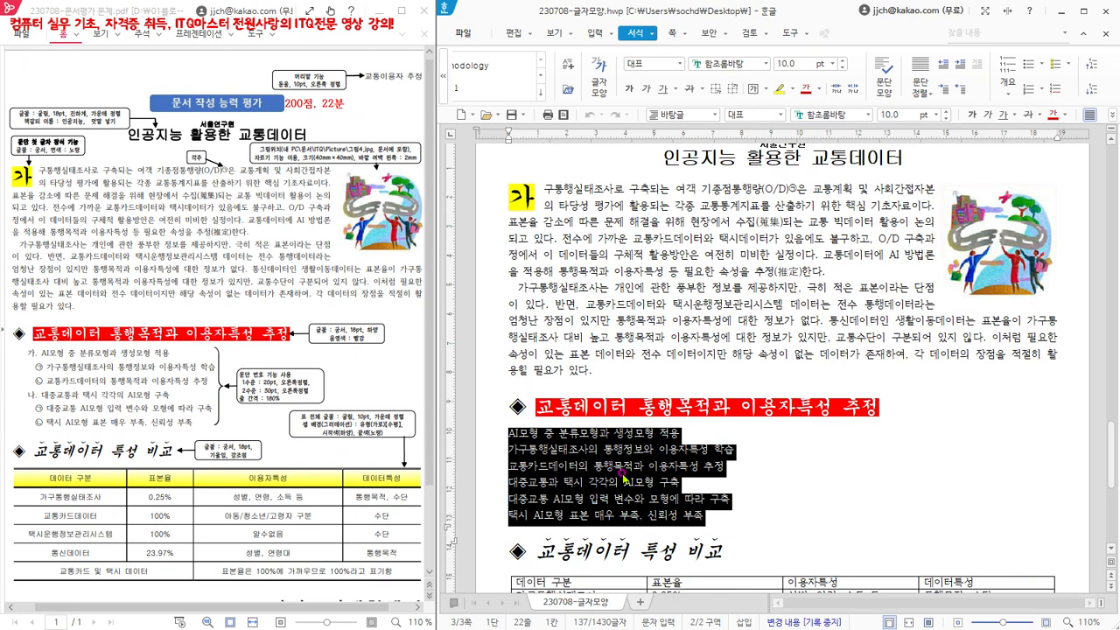
Start a user-defined paragraph number format for the selected lines, based on the 1., 가., 1), 가) numbering style
key("ctrl+k")
key("n")
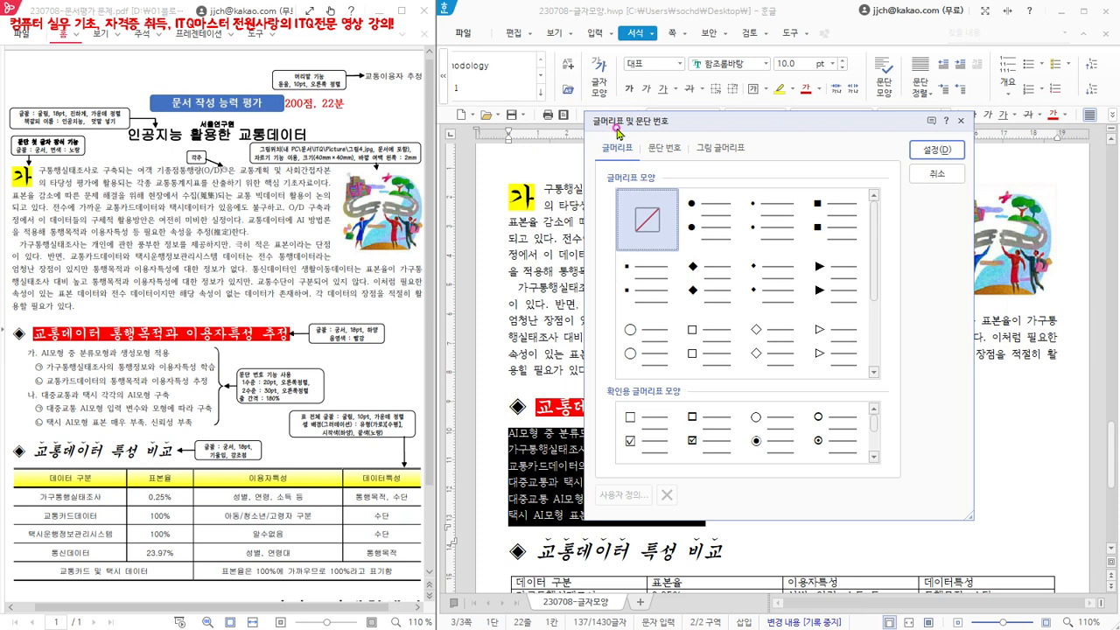
left_click(667, 148)
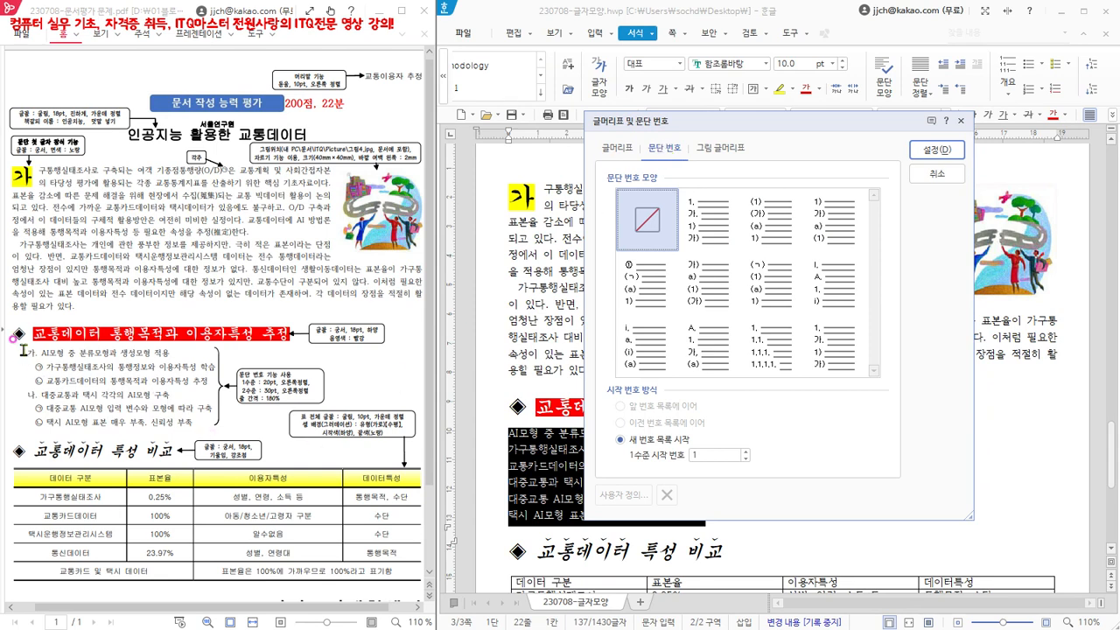
left_click(725, 282)
left_click(705, 225)
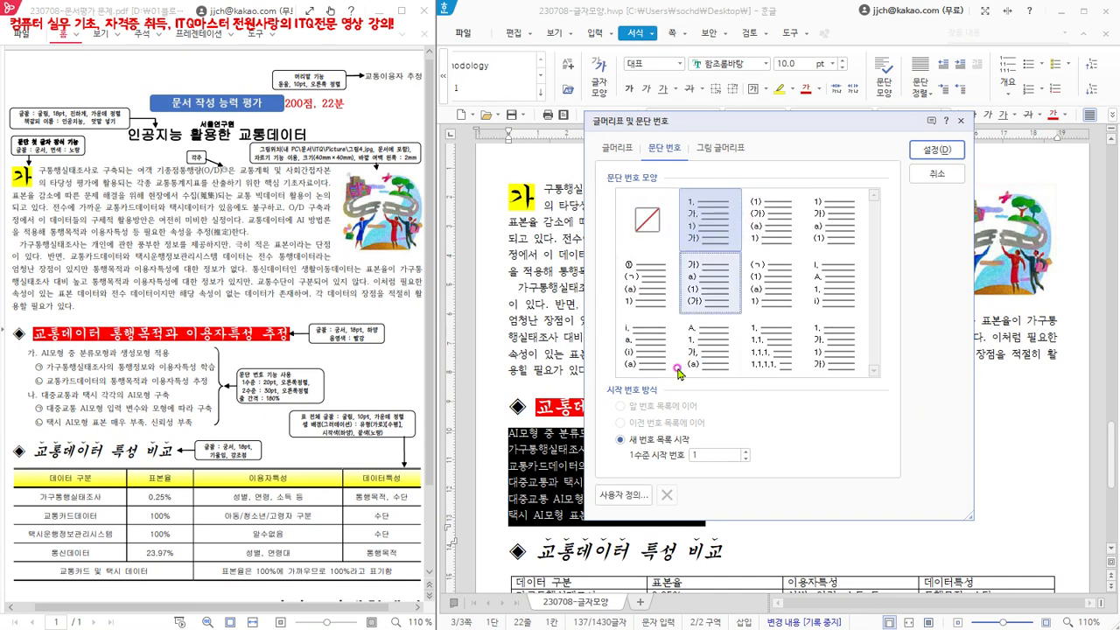
left_click(623, 496)
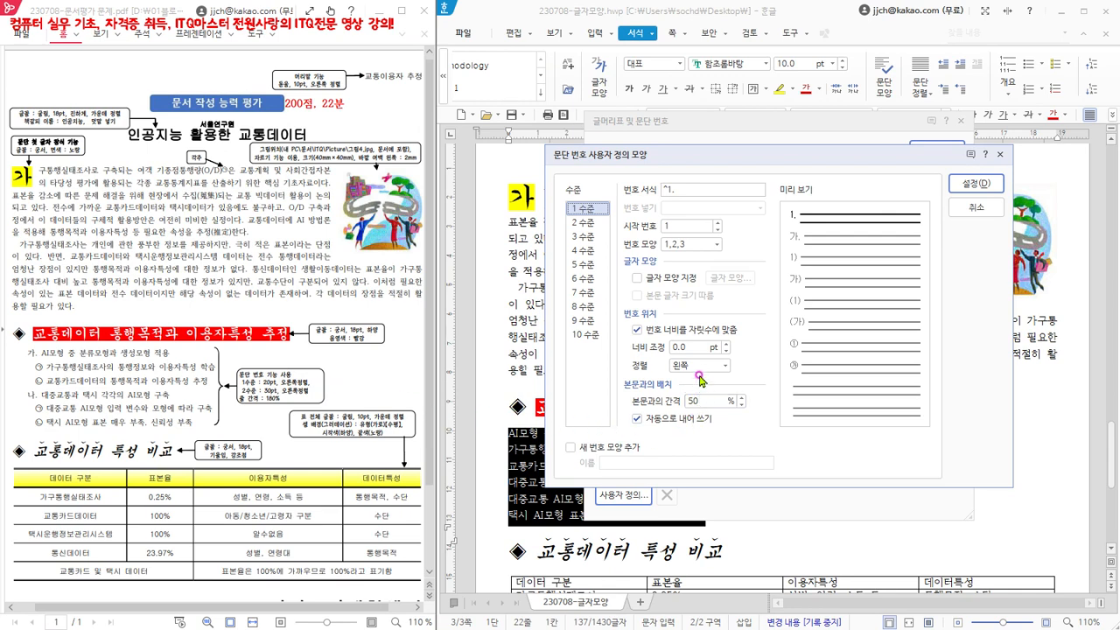
Set the level 1 number's width adjustment to 20 pt and its alignment to 오른쪽
left_click_drag(693, 345, 646, 347)
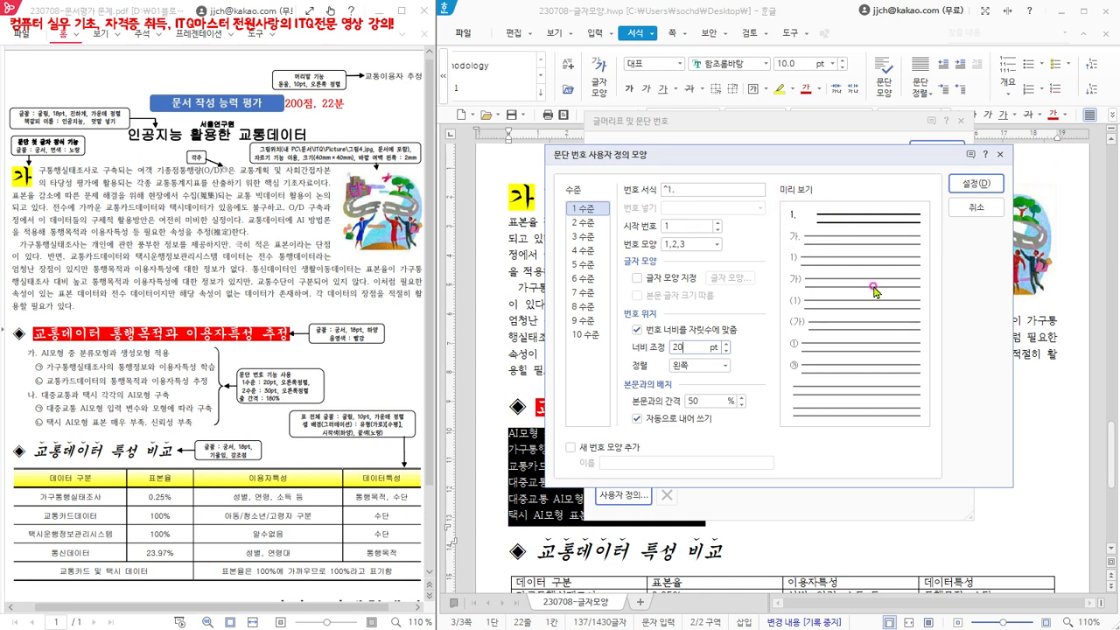
left_click(725, 367)
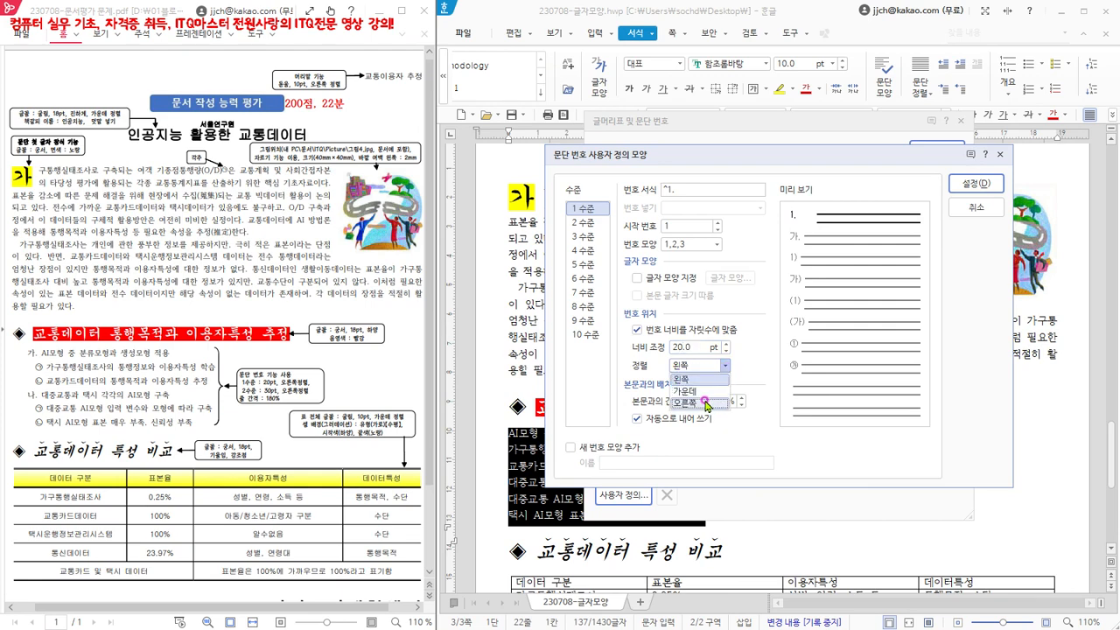
left_click(705, 404)
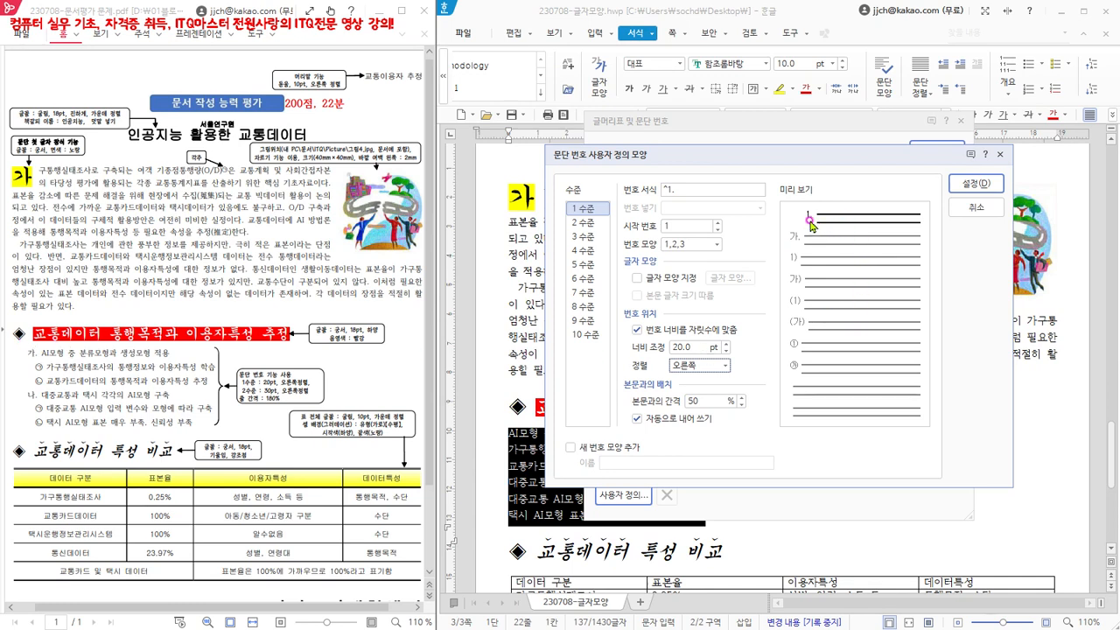
left_click(665, 188)
left_click(688, 191)
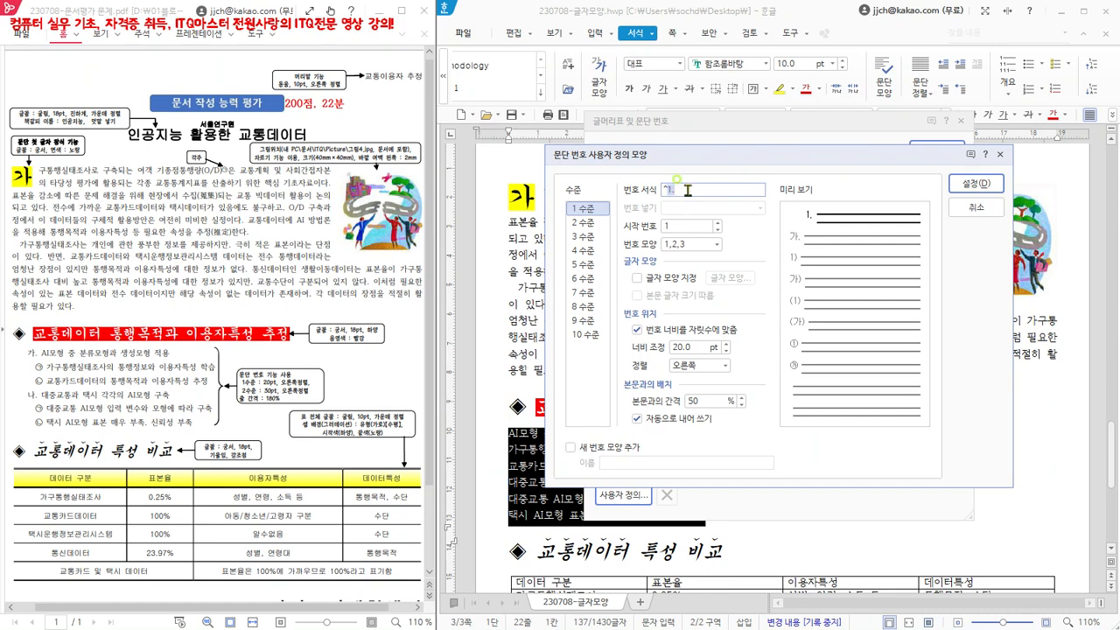
left_click(674, 195)
left_click(804, 219)
key("BackSpace")
left_click_drag(684, 191, 651, 193)
Set the level 1 number shape to 가,나,다
left_click(717, 245)
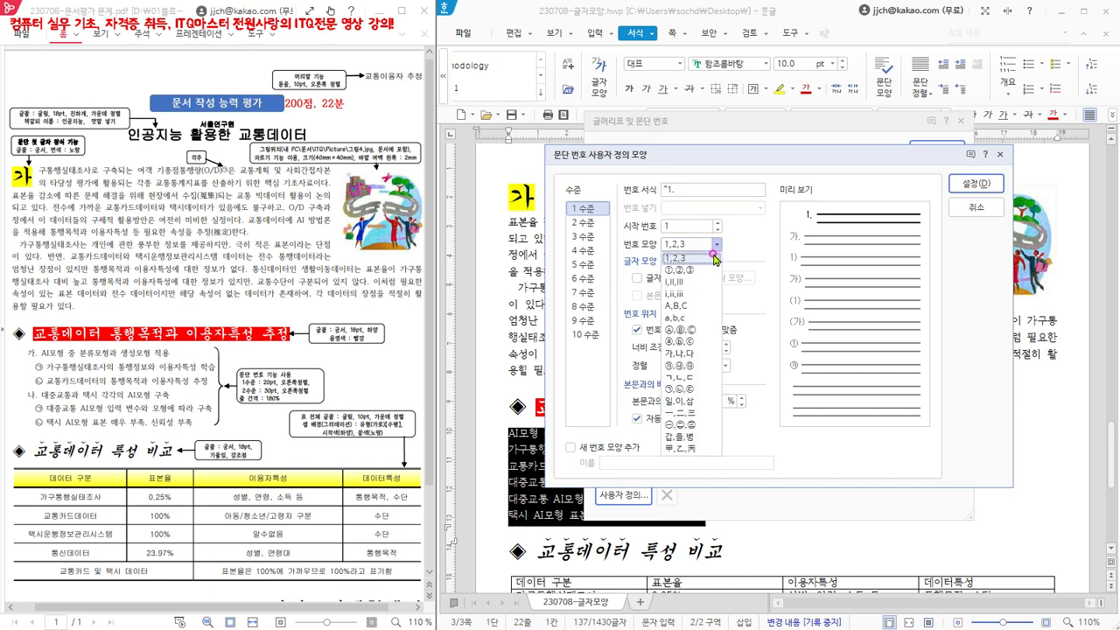
left_click(698, 354)
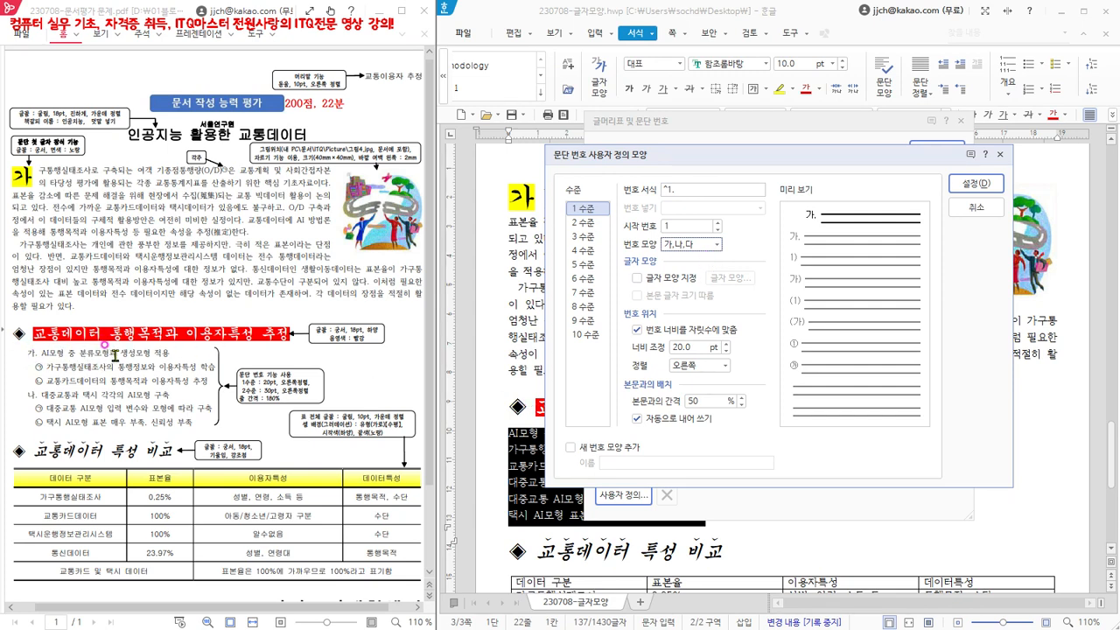
For level 2, remove the period so the number format is ^2, and set the number shape to ㉠,㉡,㉢
left_click(588, 226)
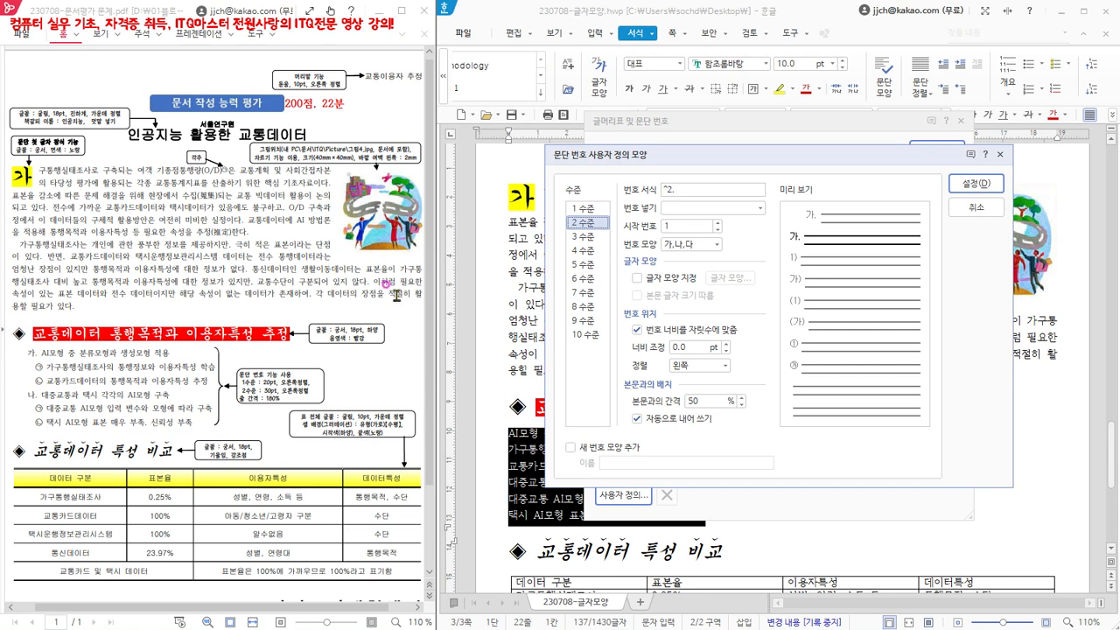
left_click(688, 189)
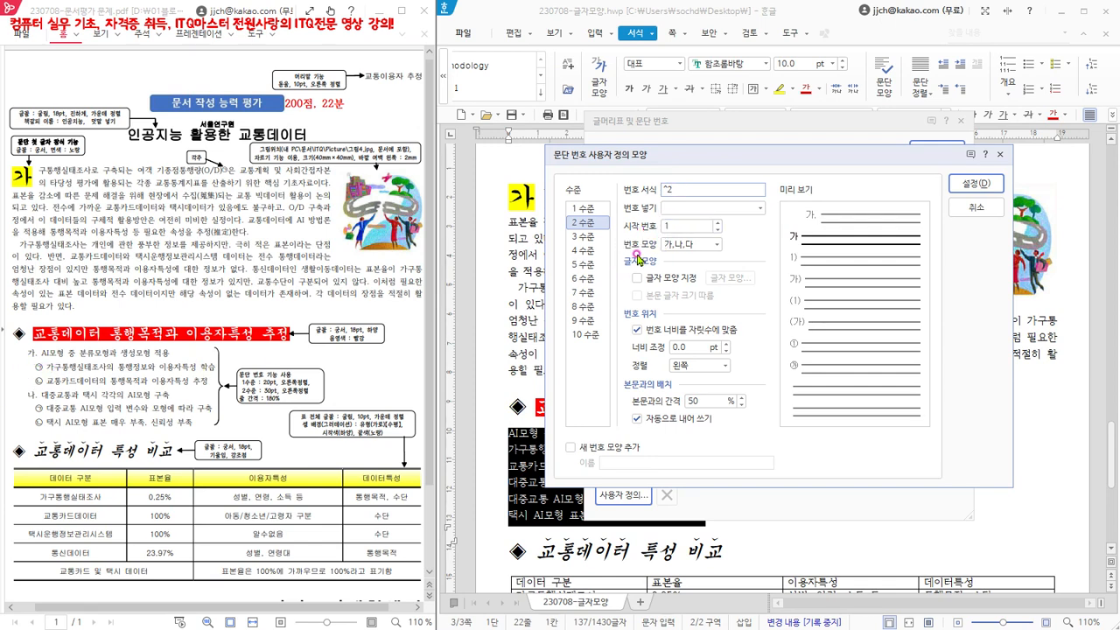
left_click(716, 246)
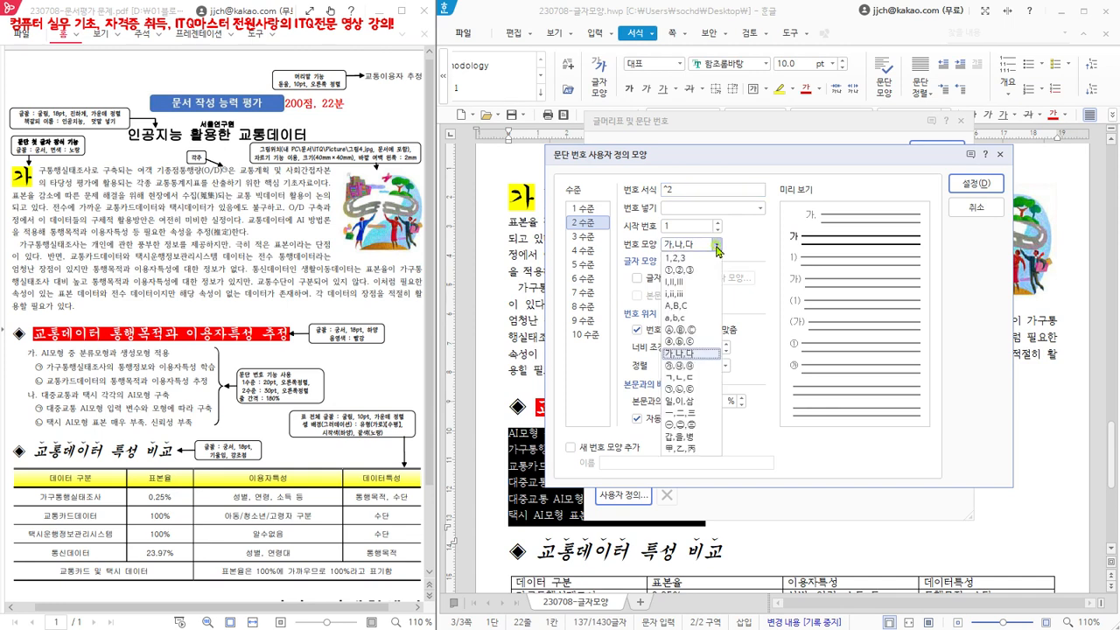
left_click(692, 391)
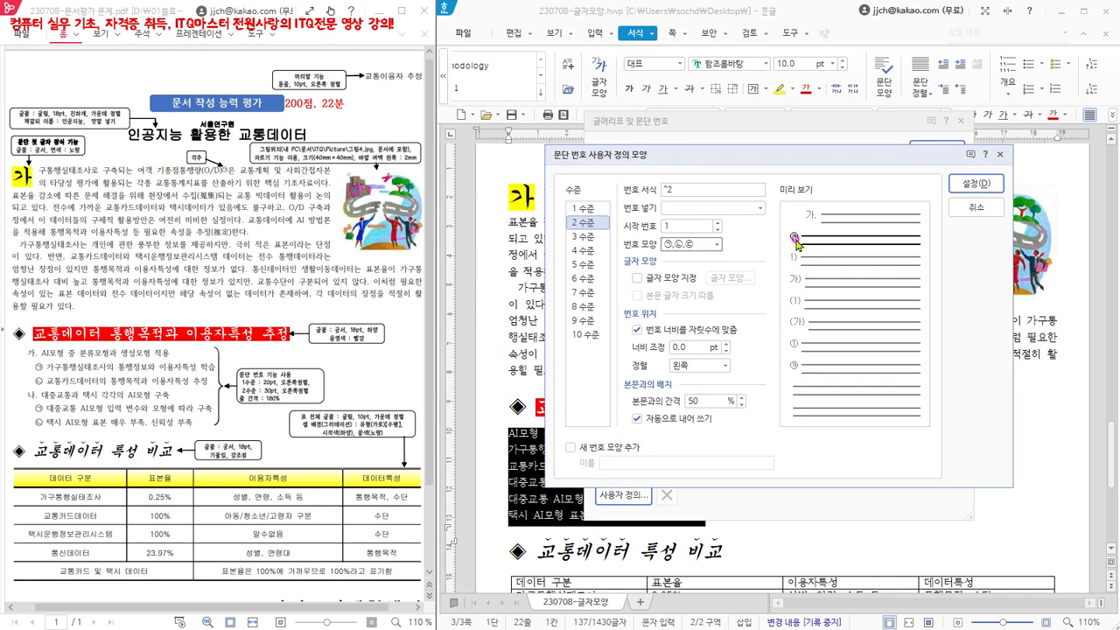
left_click(671, 187)
Set the level 2 number's width adjustment to 30 pt and its alignment to 오른쪽
left_click(665, 348)
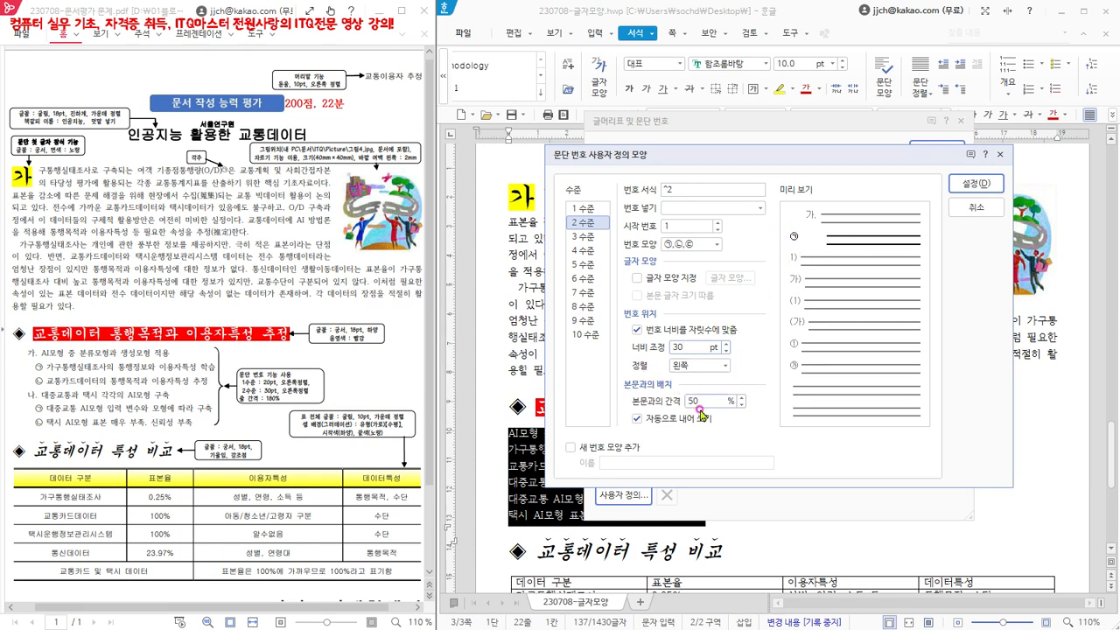
left_click(724, 368)
left_click(710, 405)
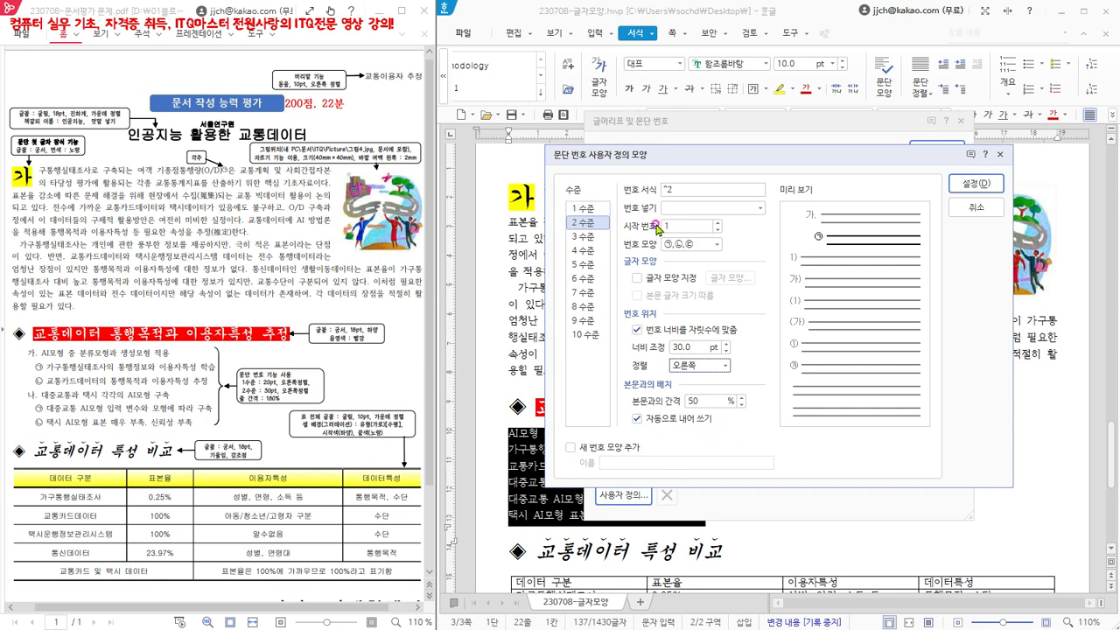
Confirm the custom numbering levels, recheck levels 1 and 2, and apply the numbering to the six list lines under 교통데이터 통행목적과 이용자특성 추정
left_click(974, 185)
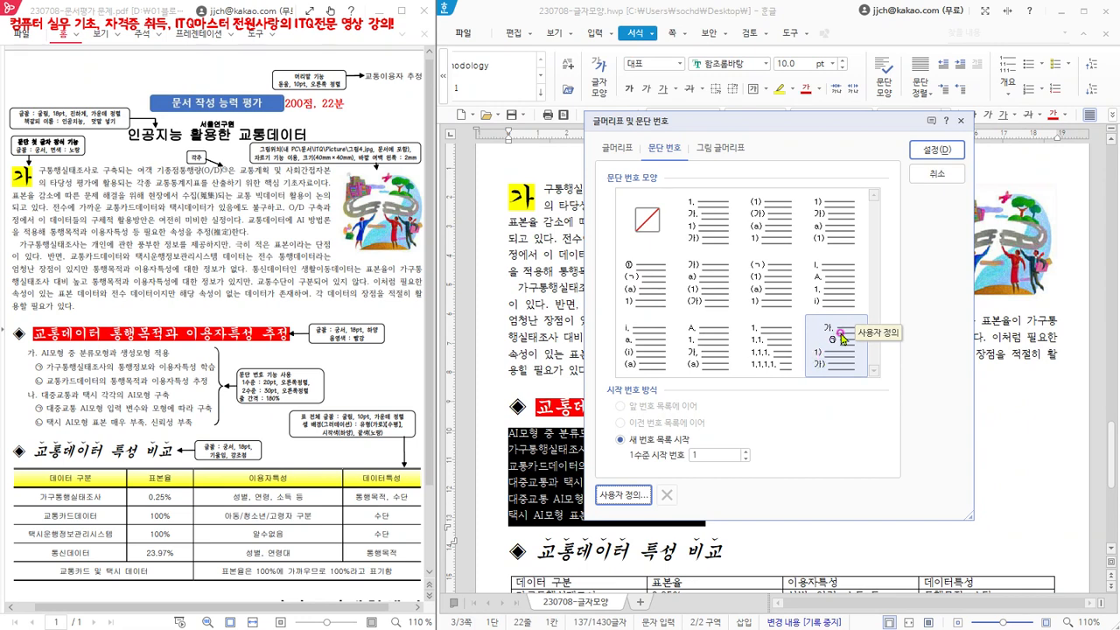
left_click(624, 496)
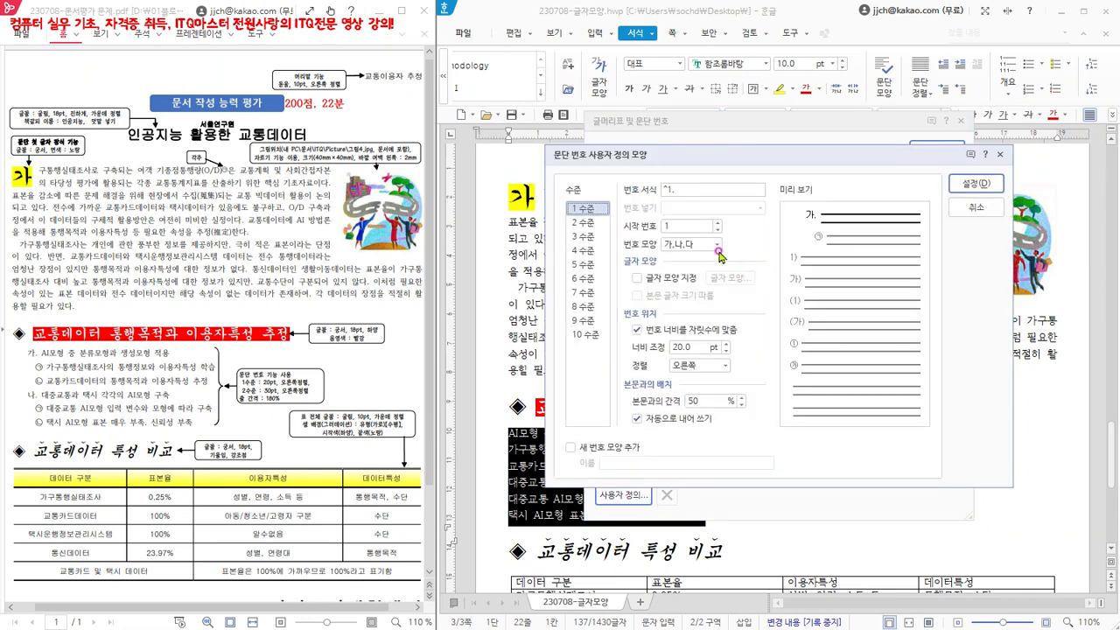
left_click(595, 223)
left_click(583, 211)
left_click(583, 222)
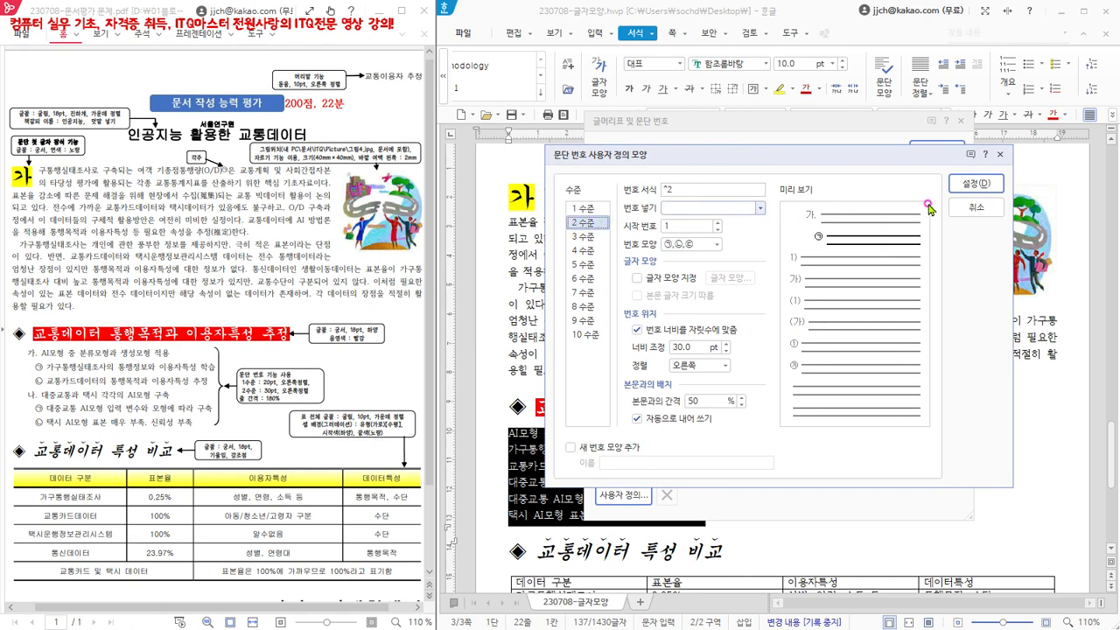
left_click(978, 187)
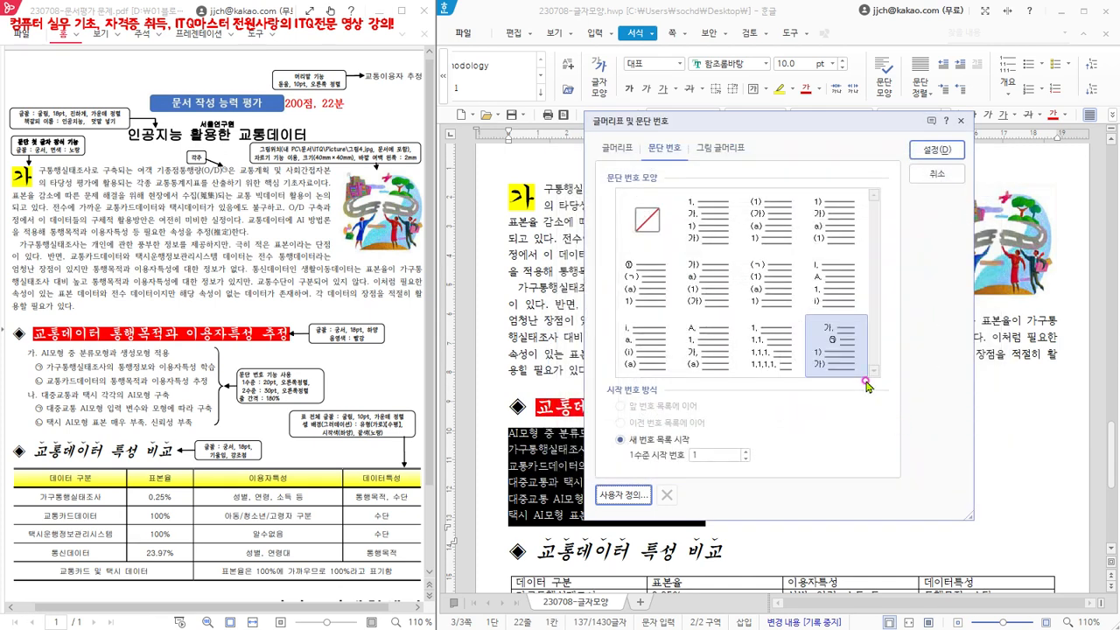
left_click(936, 150)
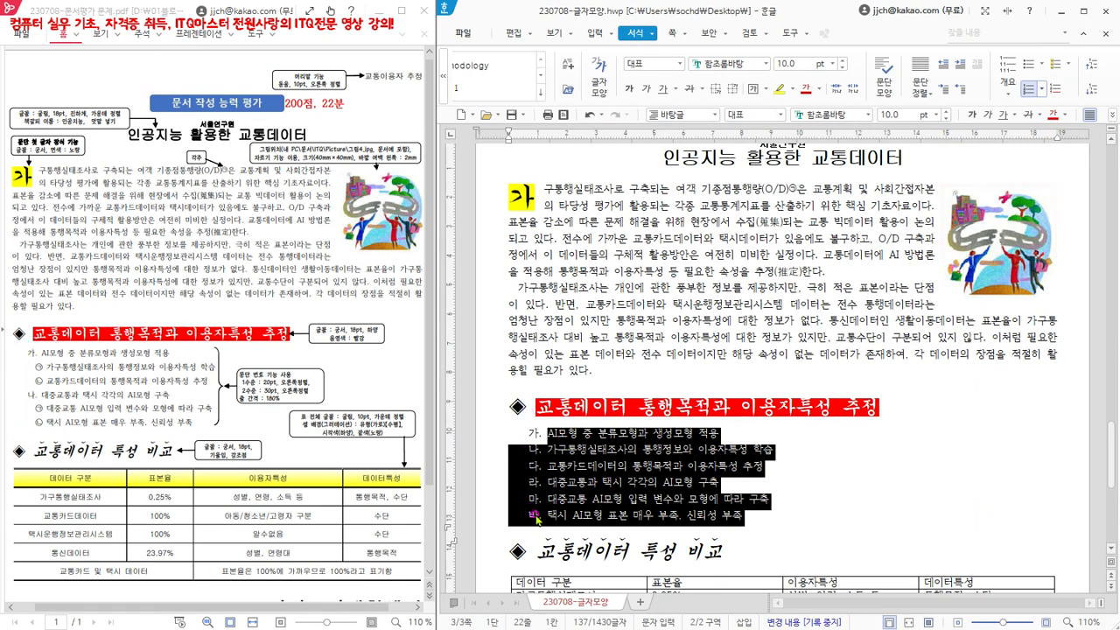
left_click(592, 467)
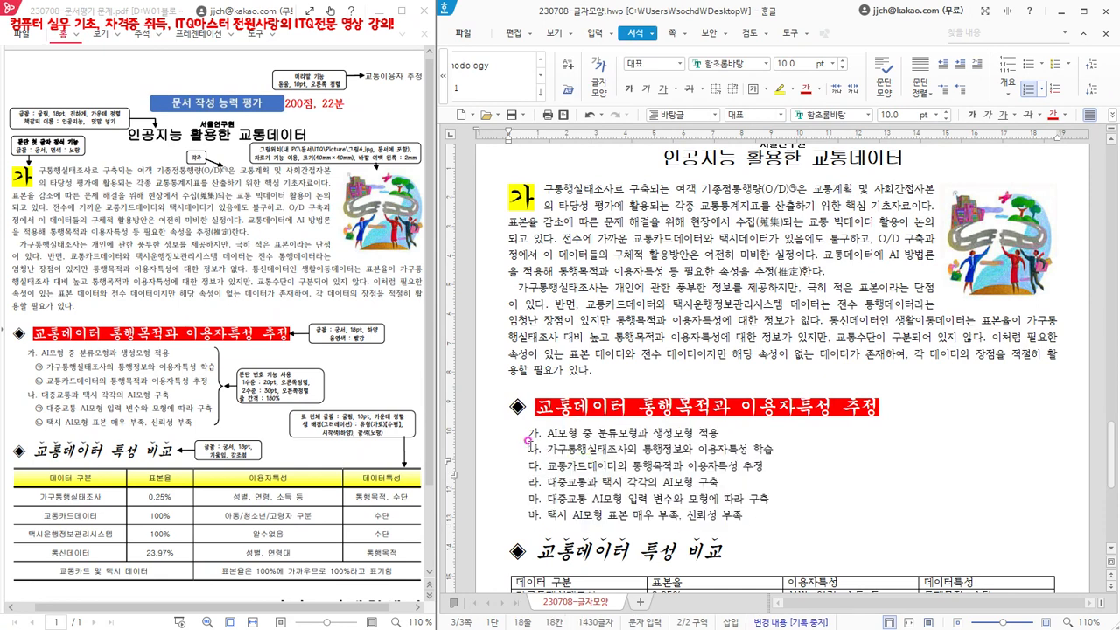
Try lowering the second and third list lines by one numbering level, and raise them back again
left_click_drag(547, 450, 566, 467)
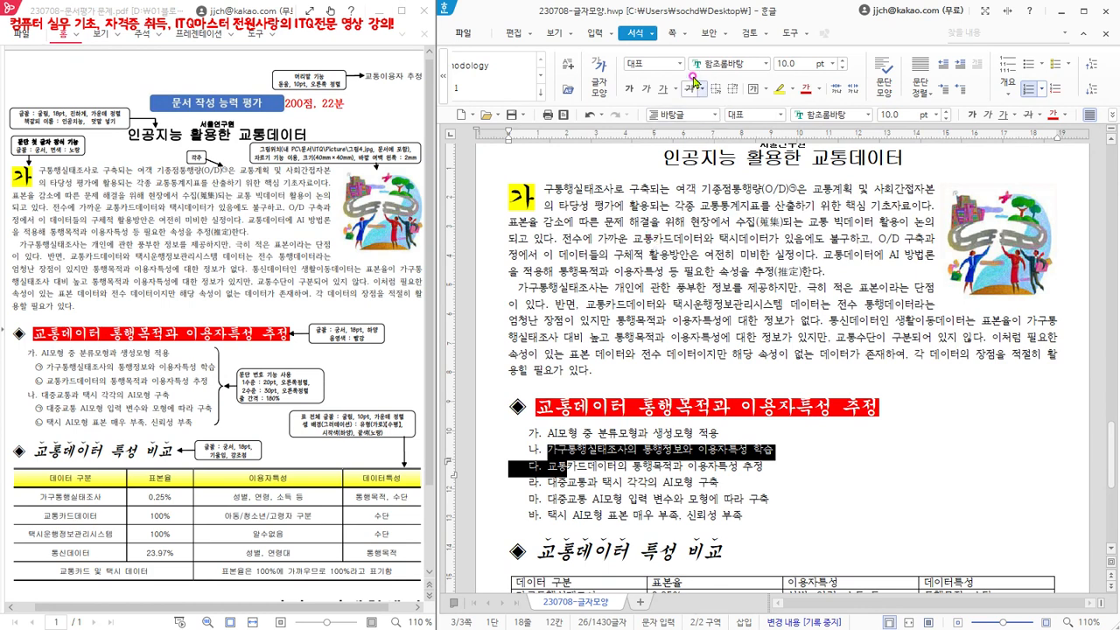
left_click(654, 34)
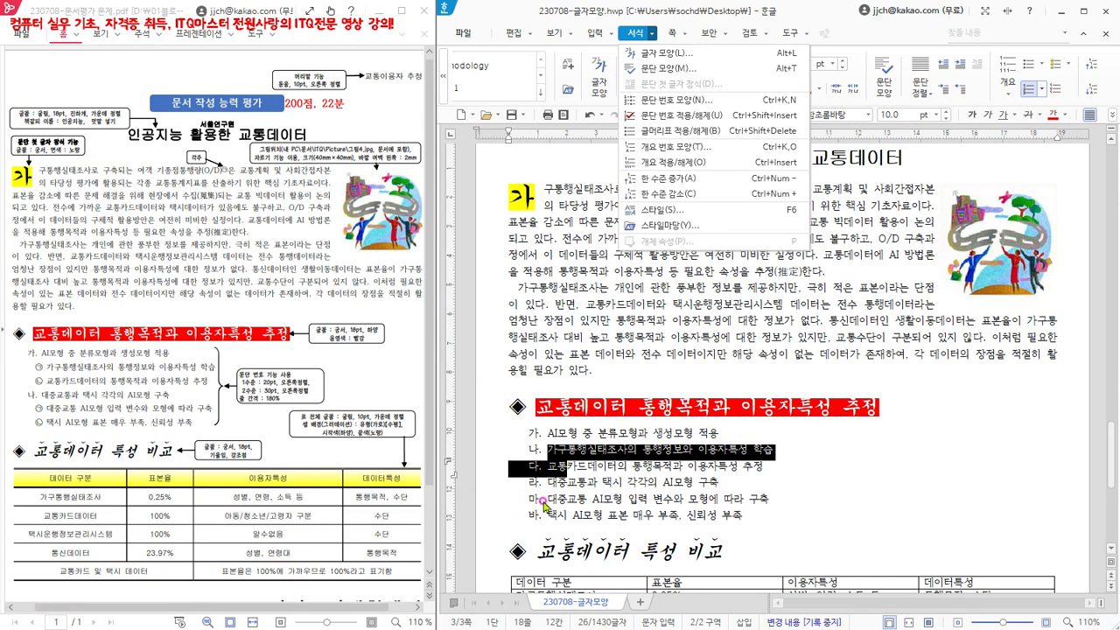
left_click(690, 194)
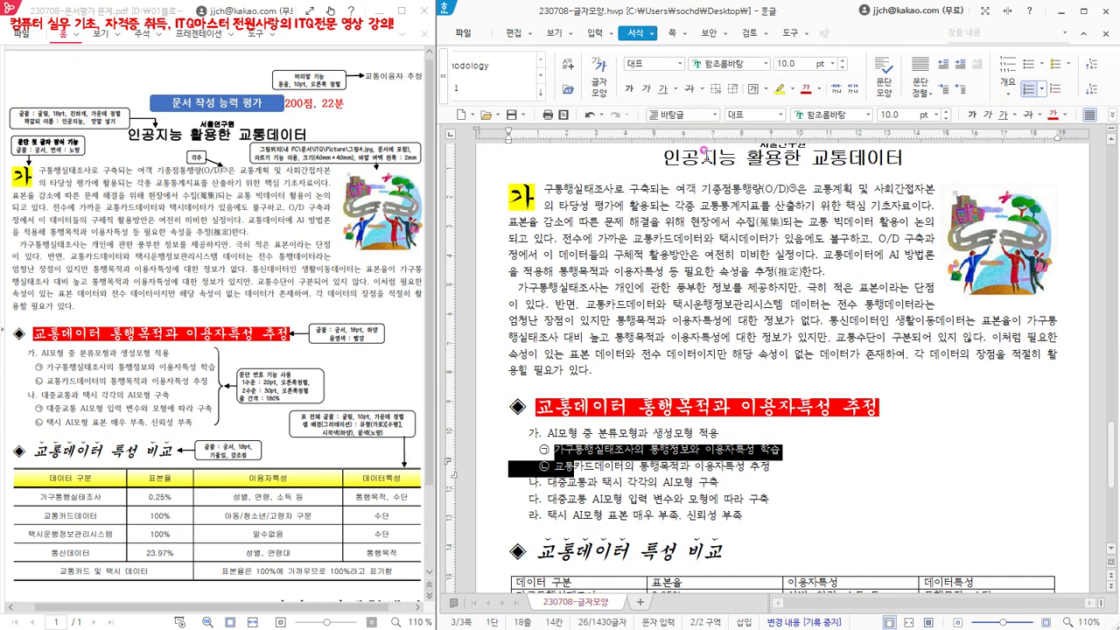
left_click(656, 32)
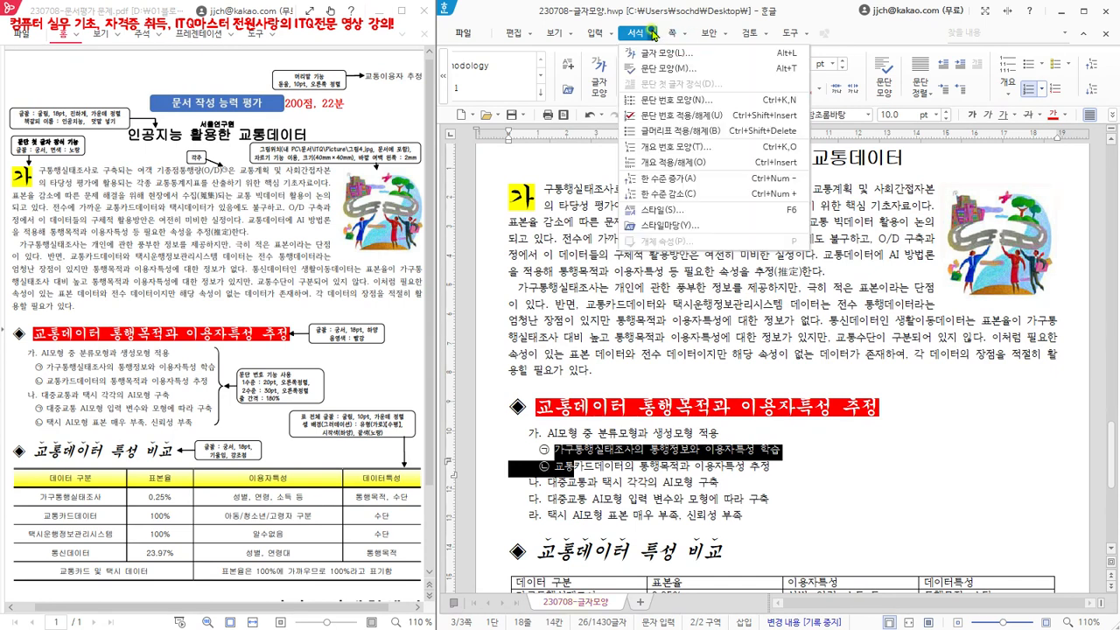
left_click(687, 179)
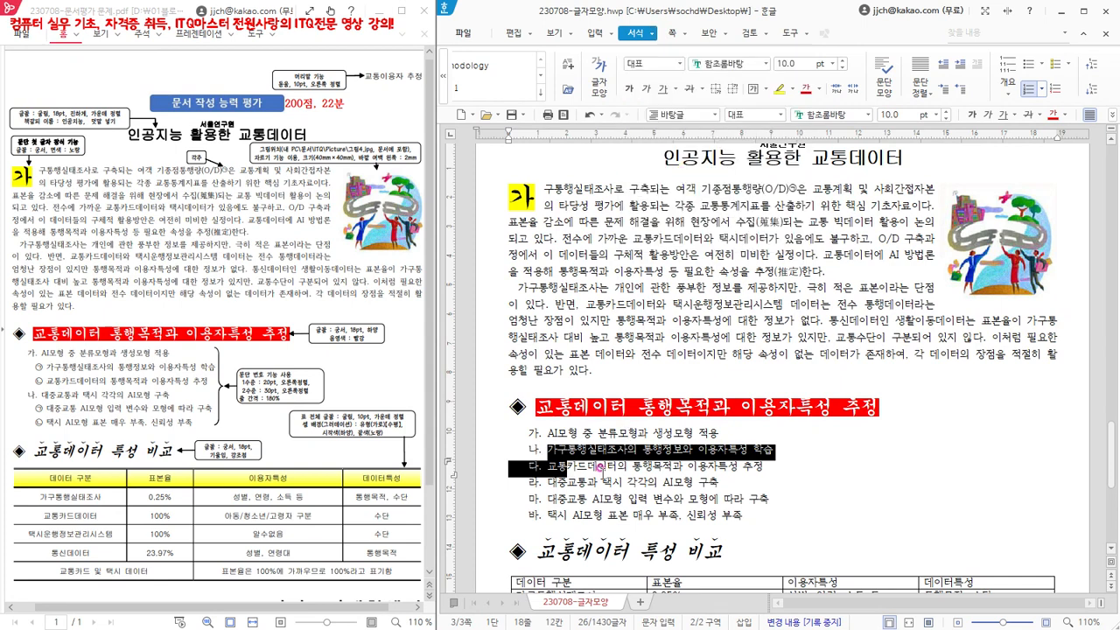
Lower the second, third, fifth and sixth list lines to numbering level 2
left_click_drag(520, 473, 570, 470)
left_click(652, 34)
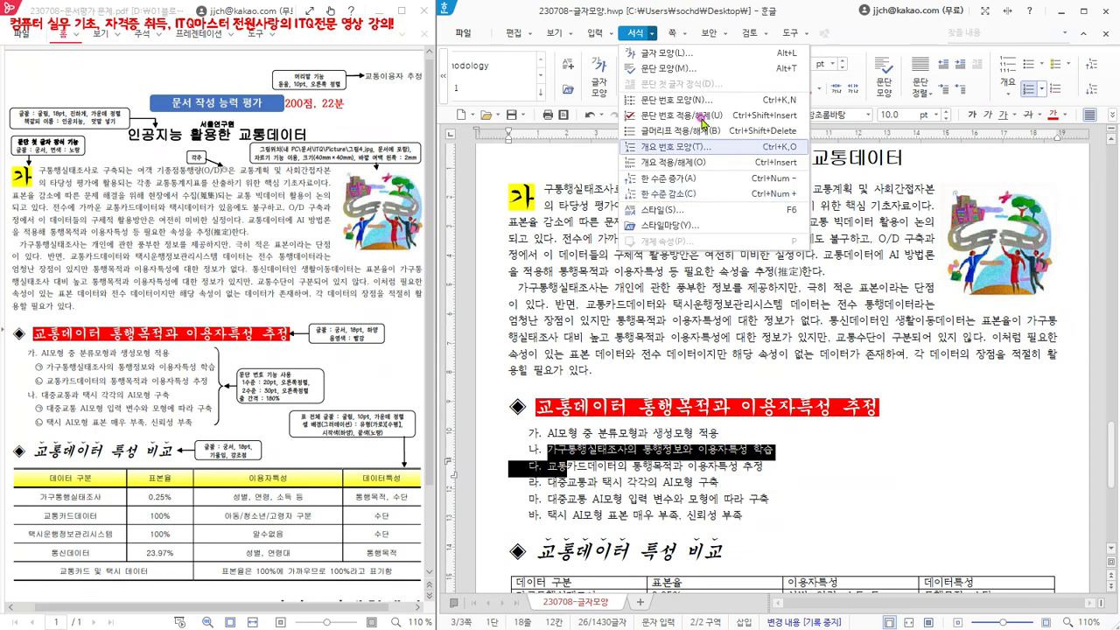
left_click(499, 24)
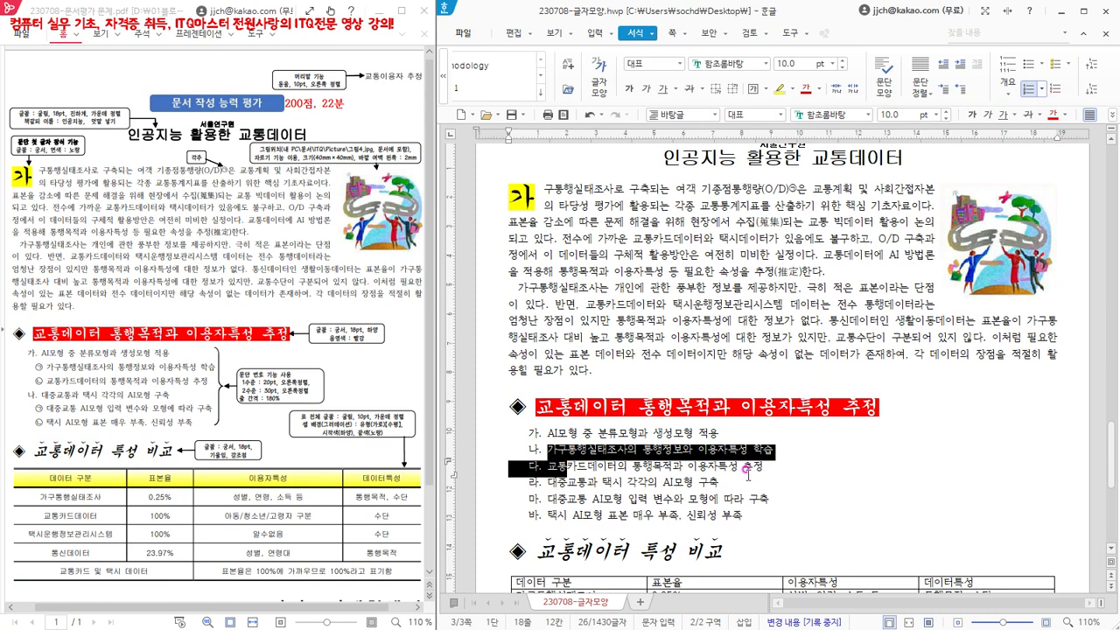
key("ctrl+KP_Add")
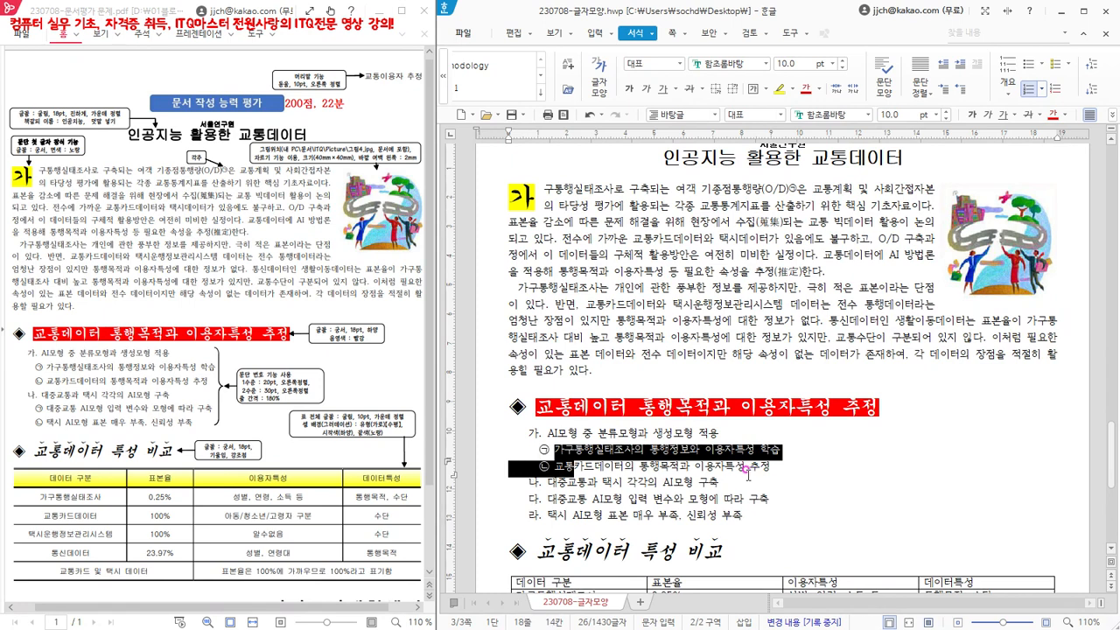
key("ctrl+KP_Subtract")
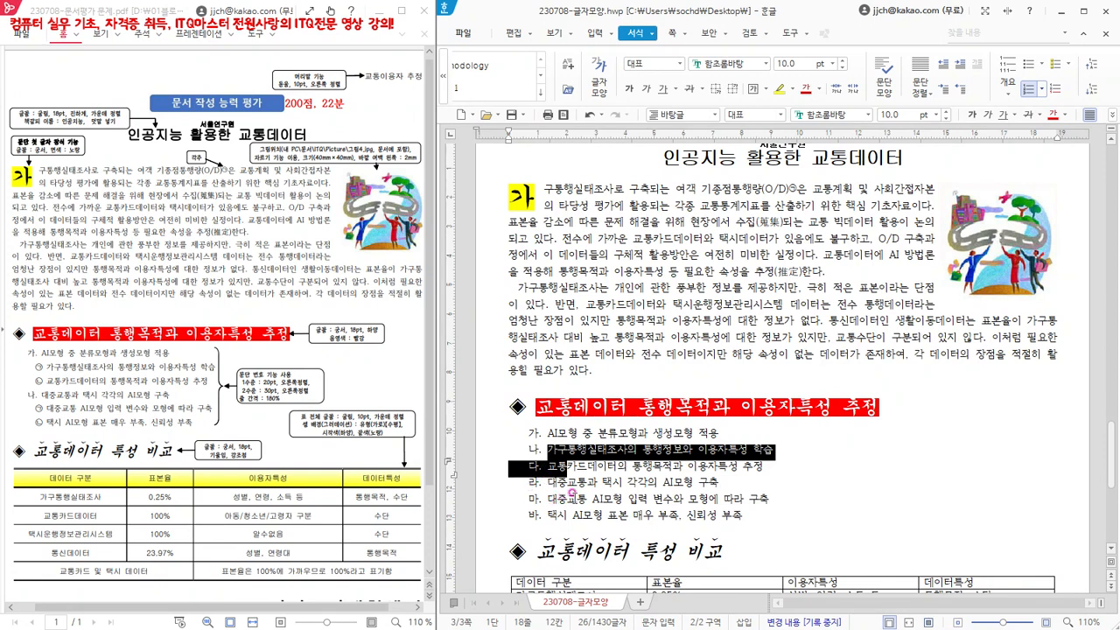
key("ctrl+KP_Add")
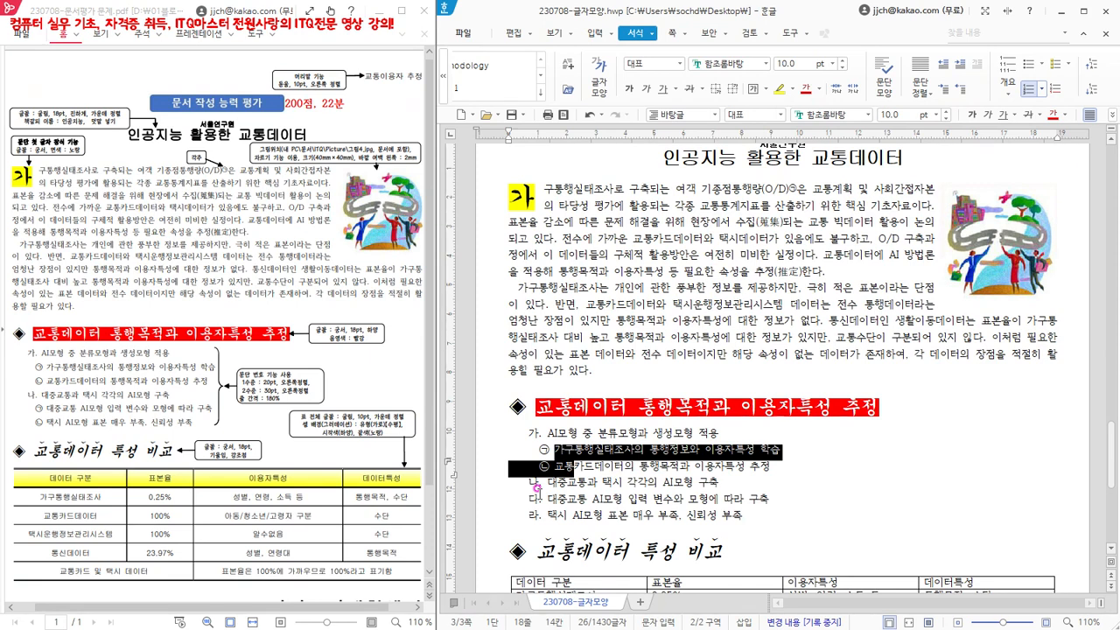
left_click_drag(549, 498, 638, 519)
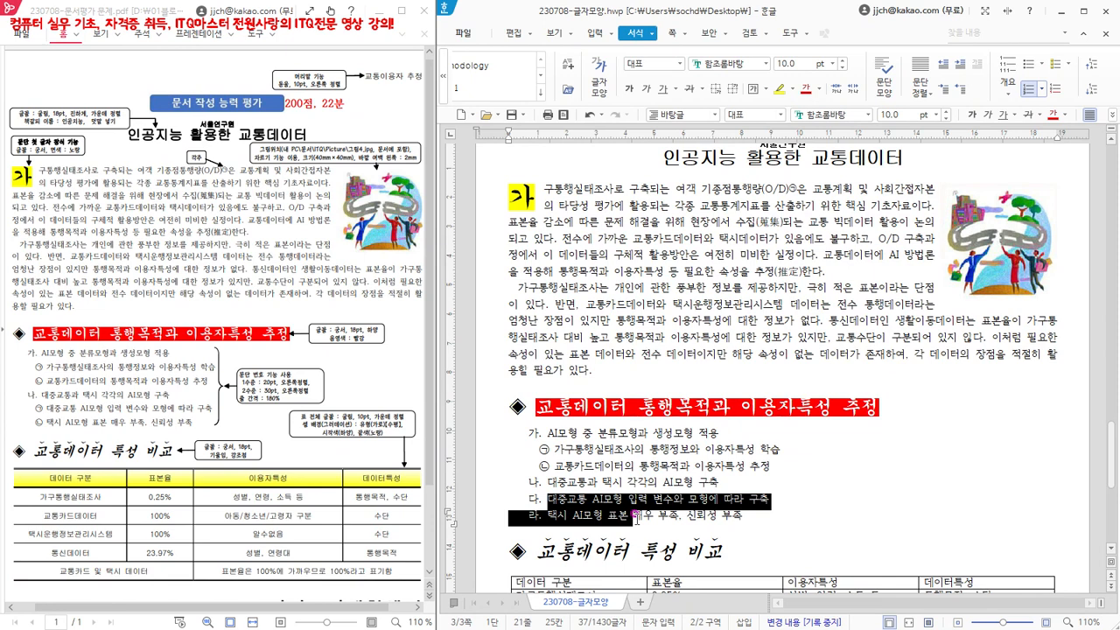
key("ctrl+KP_Add")
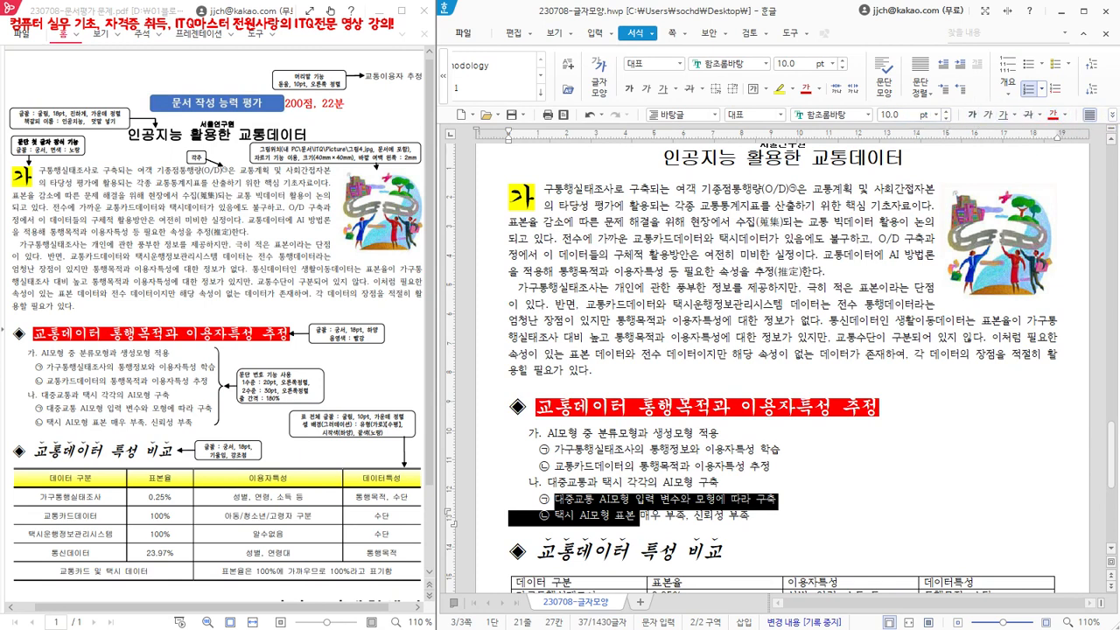
Set the line spacing of all six numbered list lines to 180%
left_click(1115, 118)
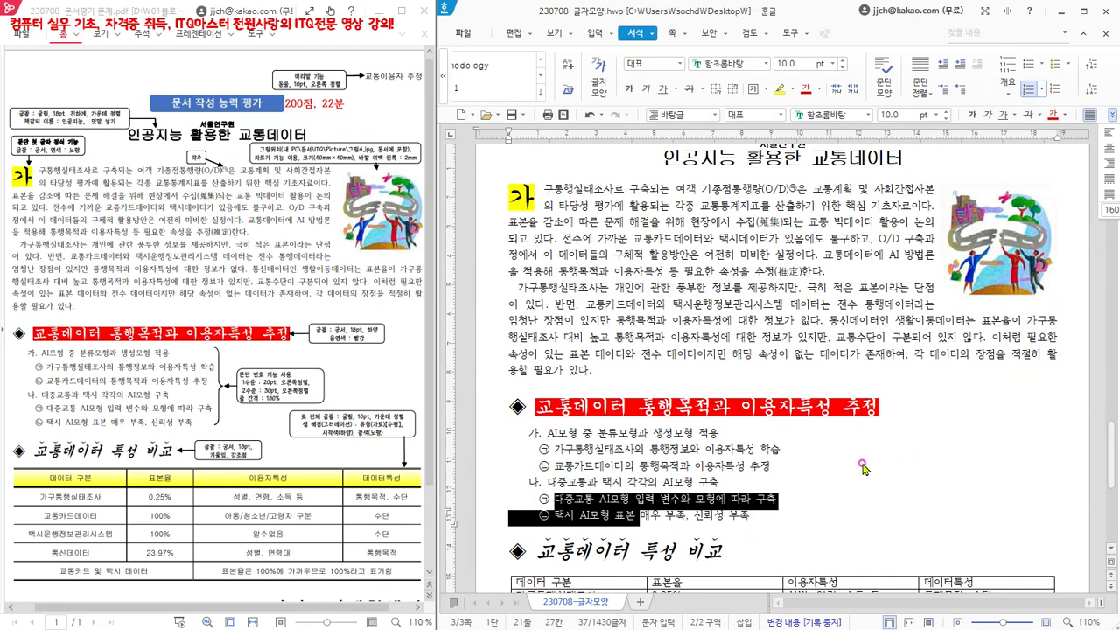
left_click(530, 438)
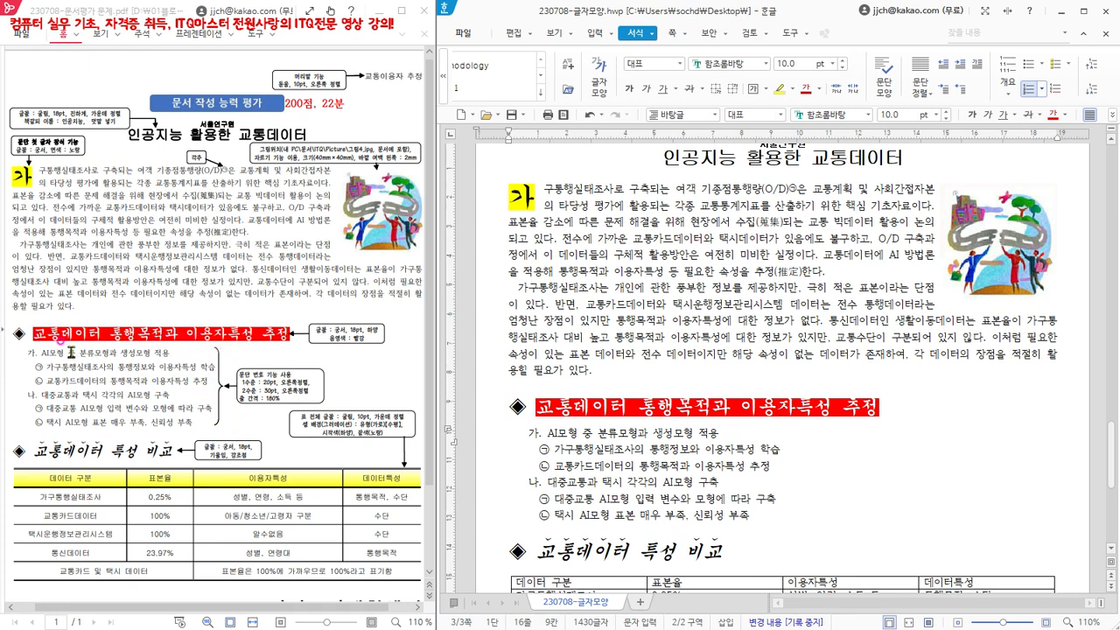
left_click_drag(522, 433, 751, 516)
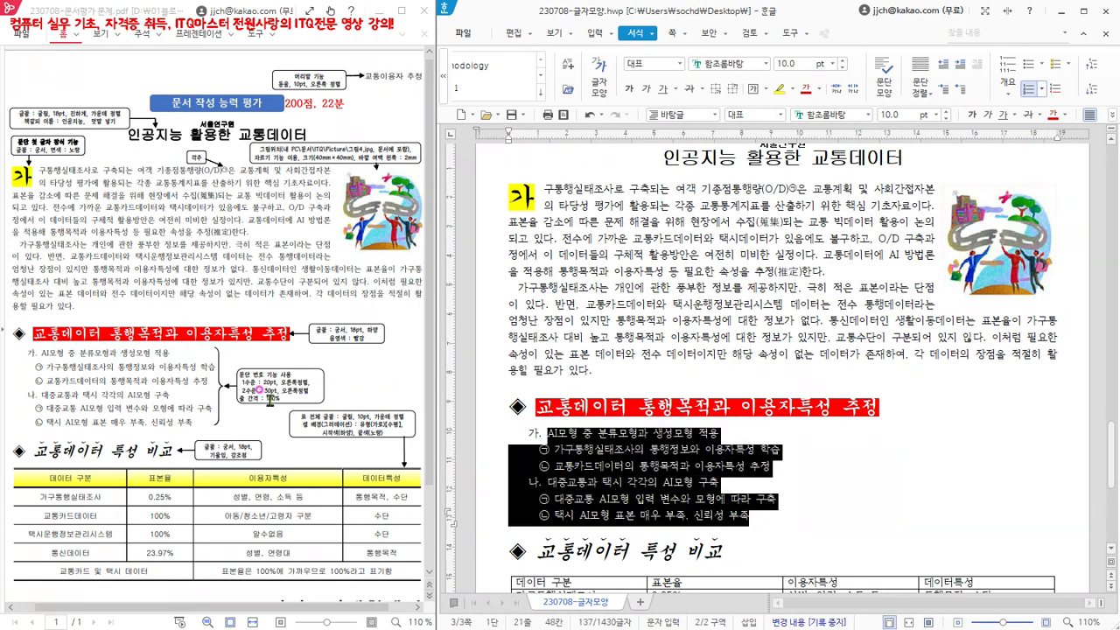
left_click(1115, 118)
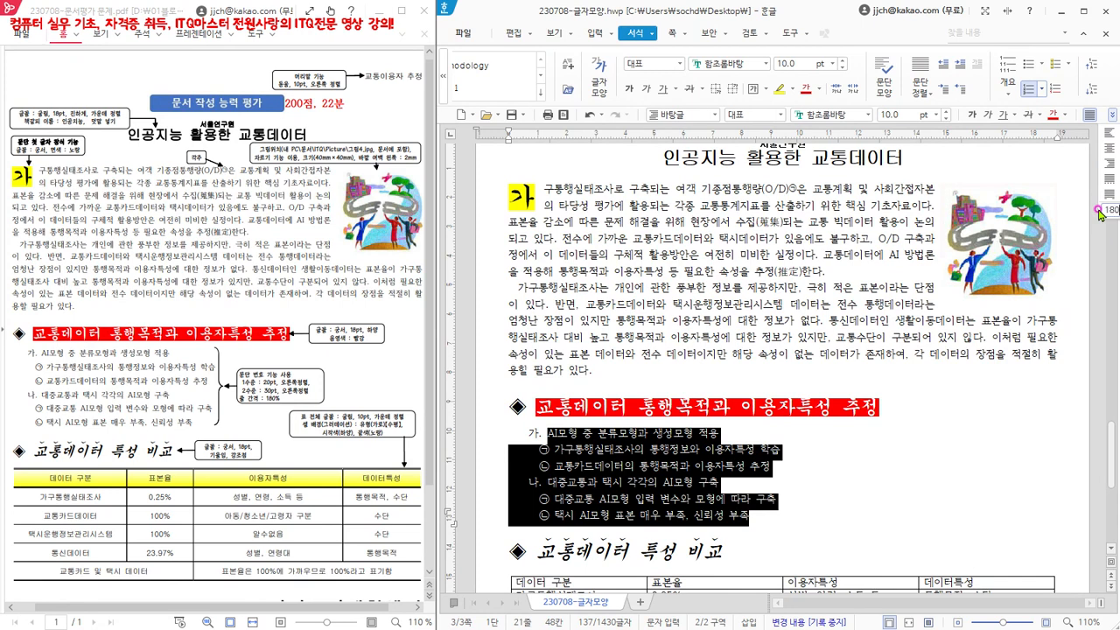
left_click(1101, 213)
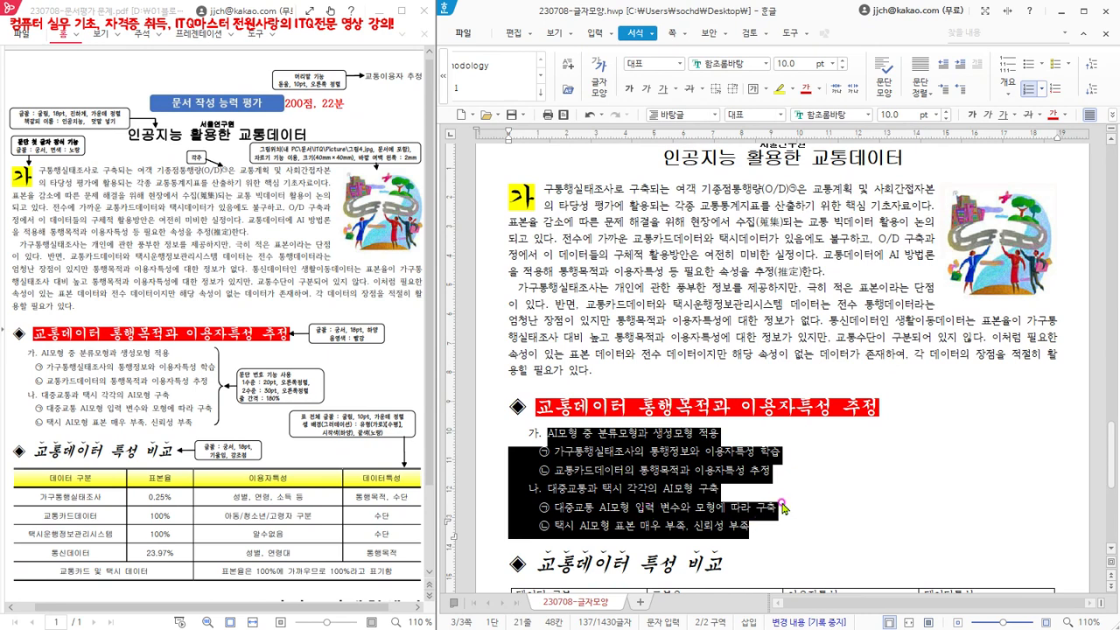
left_click(759, 526)
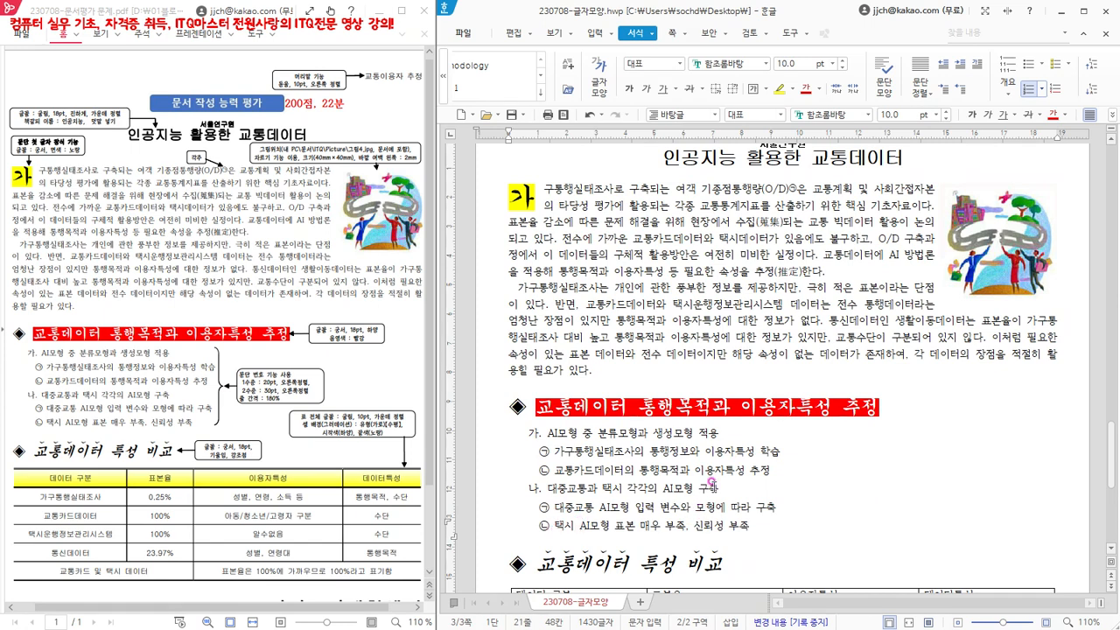
Save a copy of the document to the desktop (바탕 화면) under a new file name beginning with 230708-문단
left_click(467, 33)
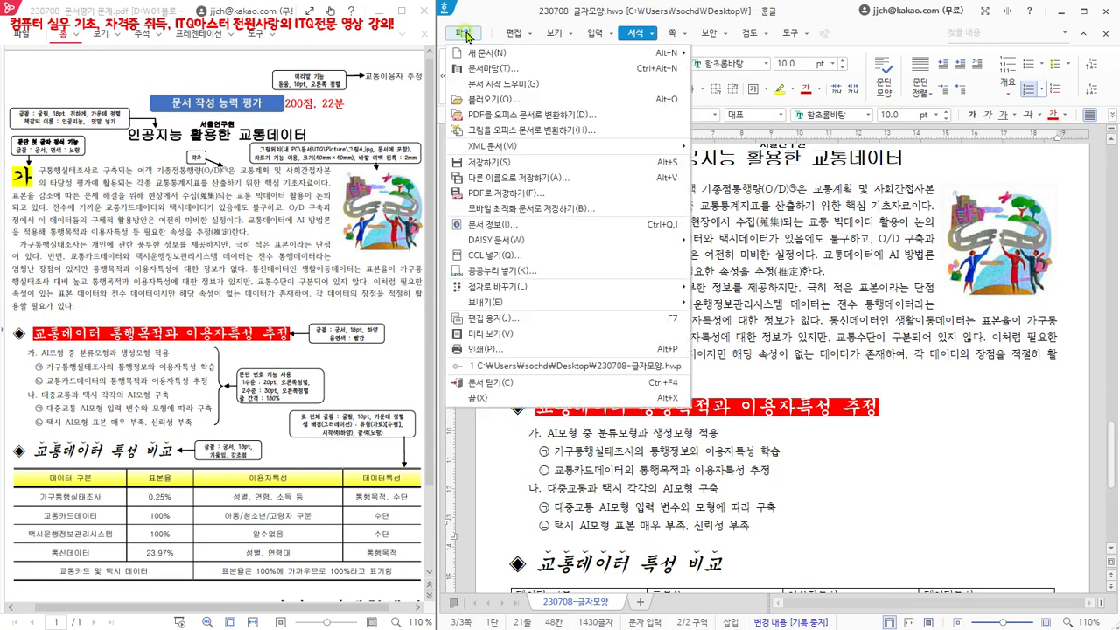
left_click(504, 181)
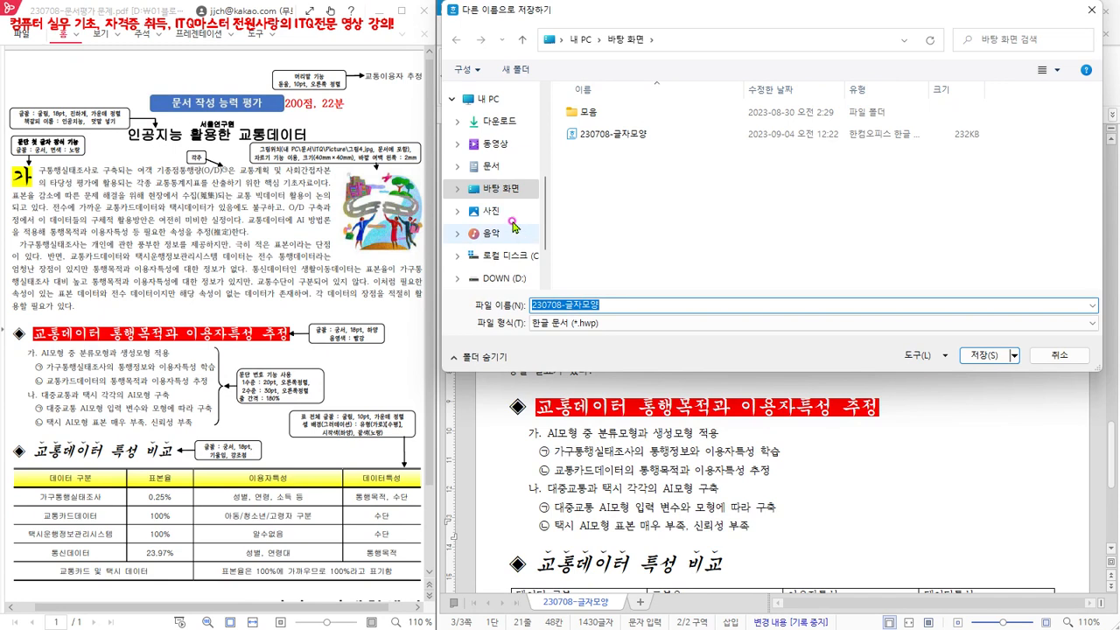
left_click(505, 191)
left_click(568, 305)
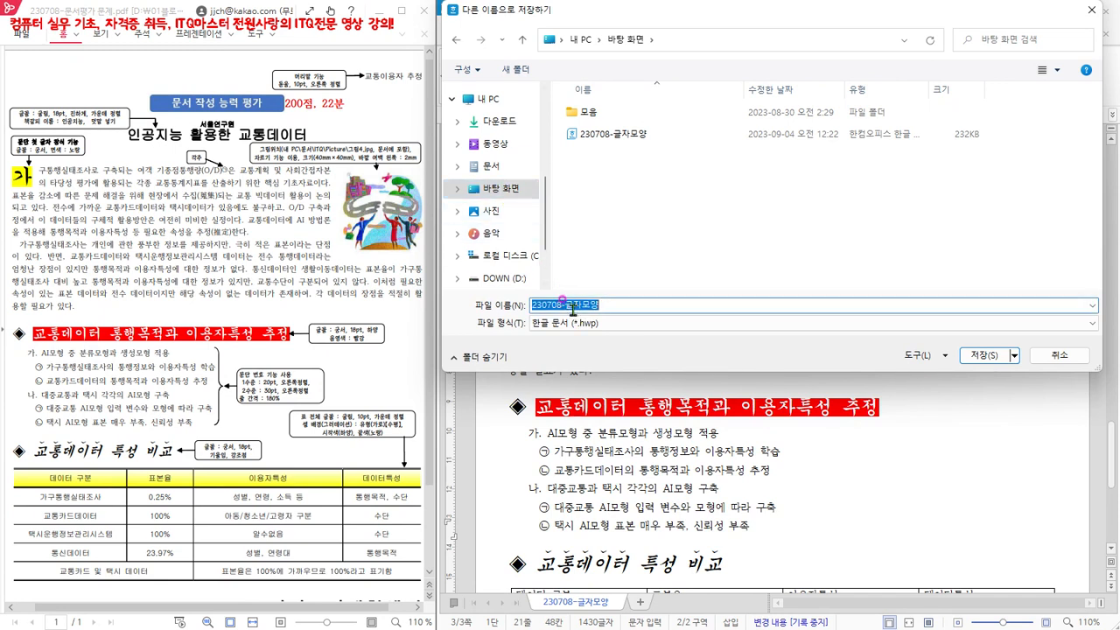
left_click_drag(565, 306, 656, 304)
type("문단")
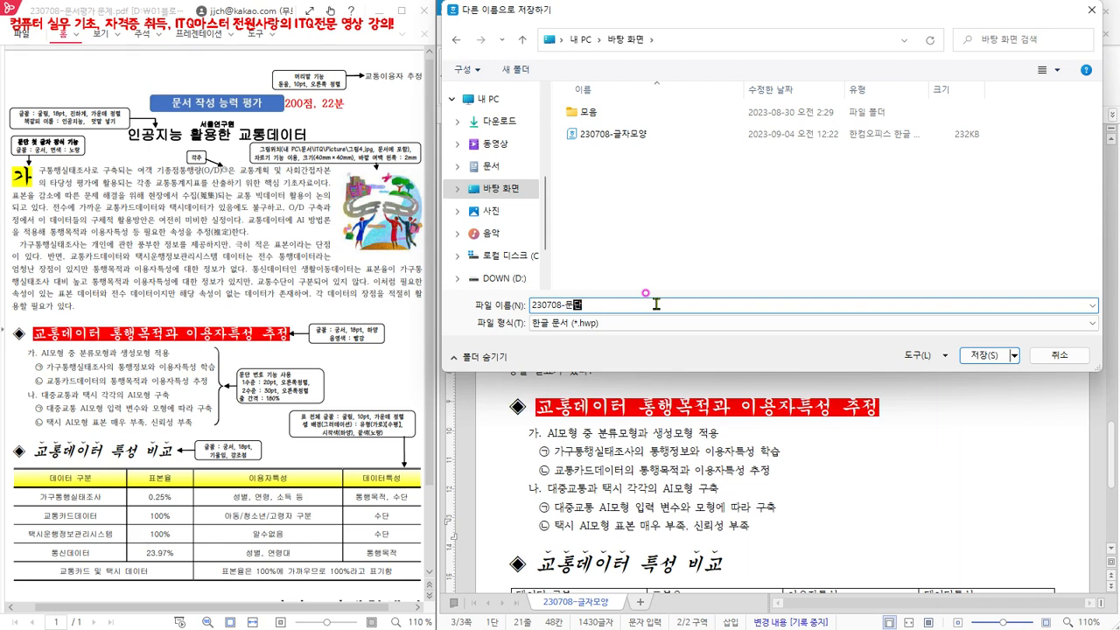
type("모호")
left_click(984, 355)
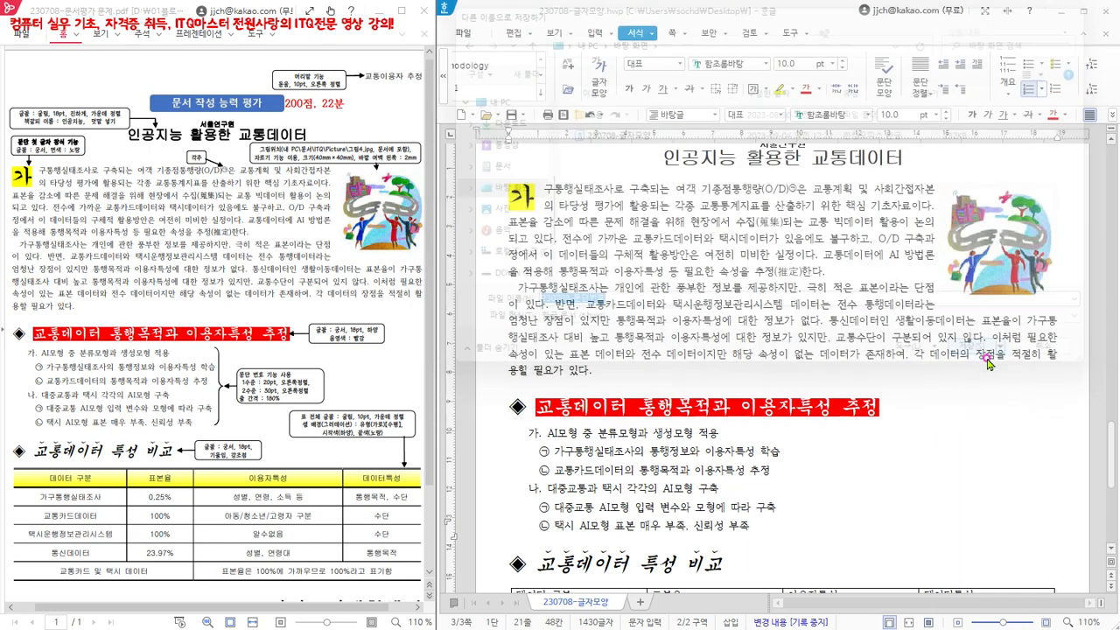